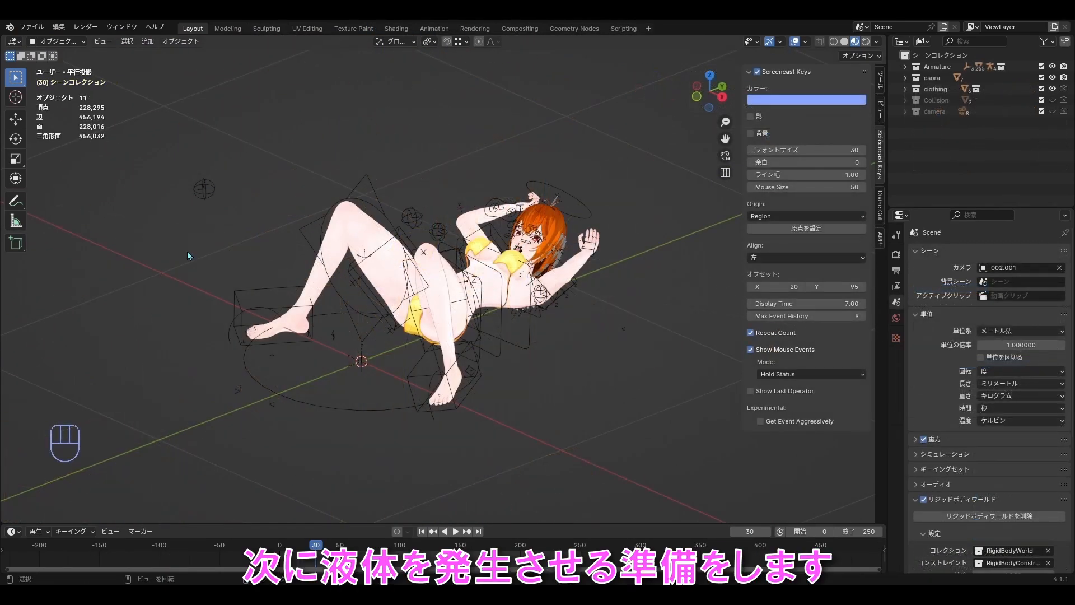
# Step: Add a plane at the origin, scale it to 0.1 so it measures 200 mm square, and apply its scale
pyautogui.hotkey('shift', 'a')
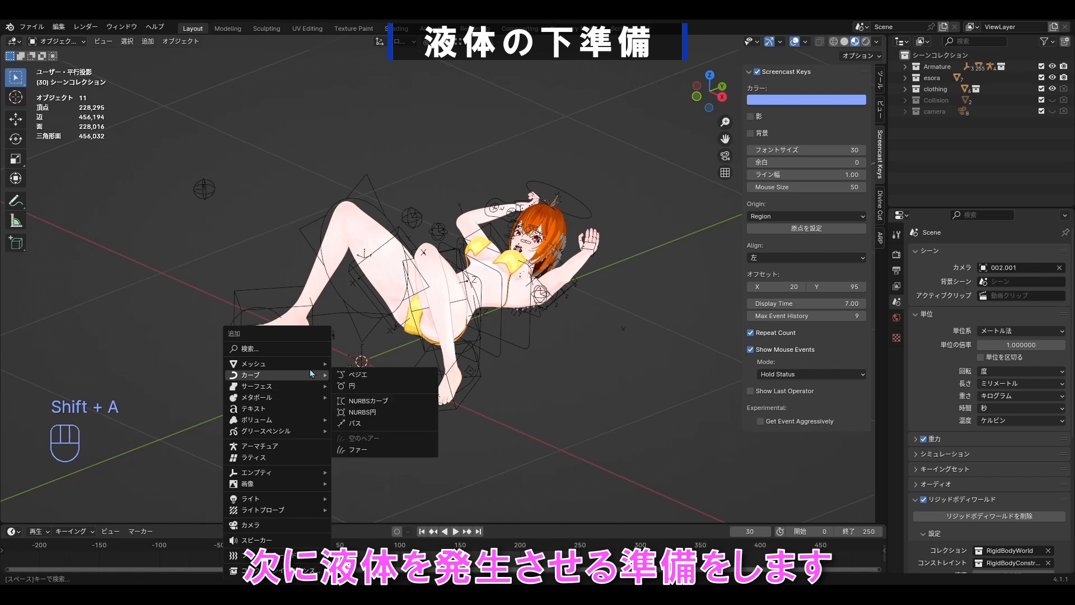
pyautogui.moveTo(311, 366)
pyautogui.click(355, 127)
pyautogui.press('s')
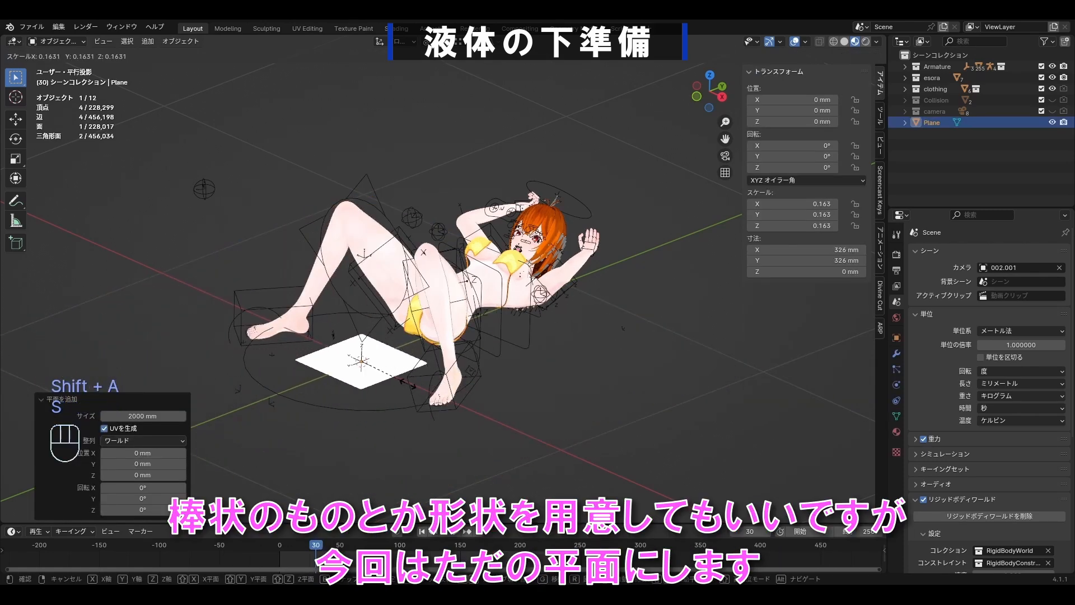
pyautogui.press('0')
pyautogui.press('1')
pyautogui.press('Return')
pyautogui.hotkey('ctrl', 'a')
pyautogui.click(301, 271)
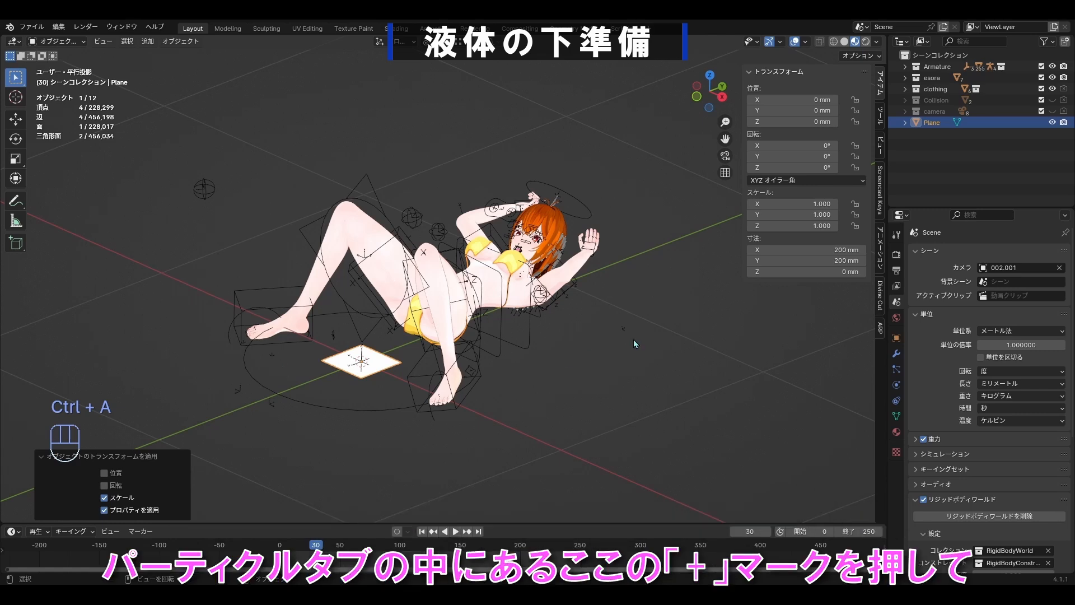
# Step: Add a particle system to the plane and hide the Armature, esora and clothing collections in the viewport
pyautogui.click(897, 369)
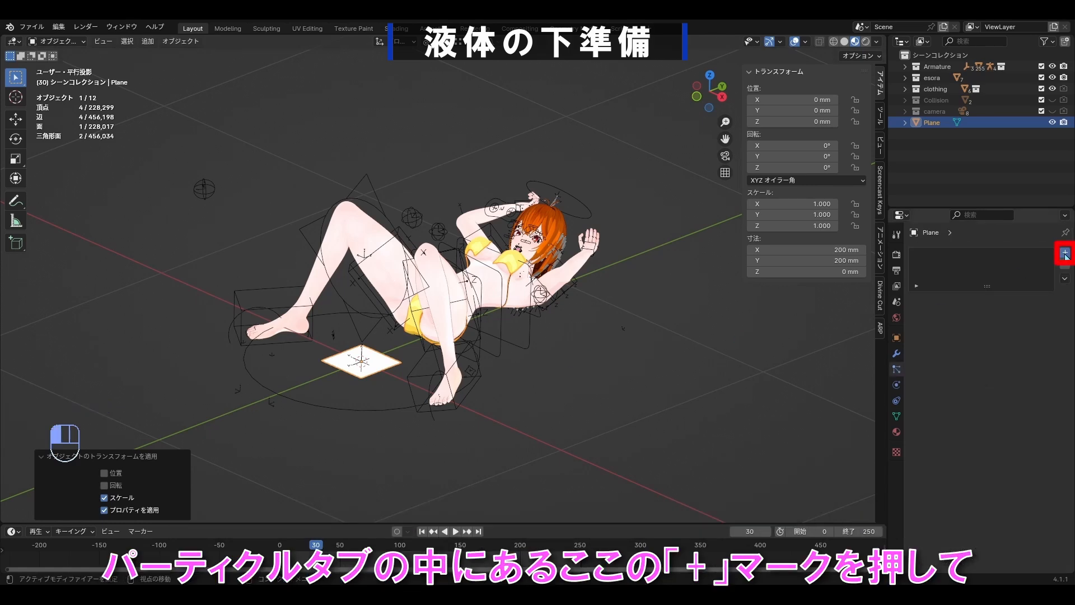
pyautogui.click(1066, 253)
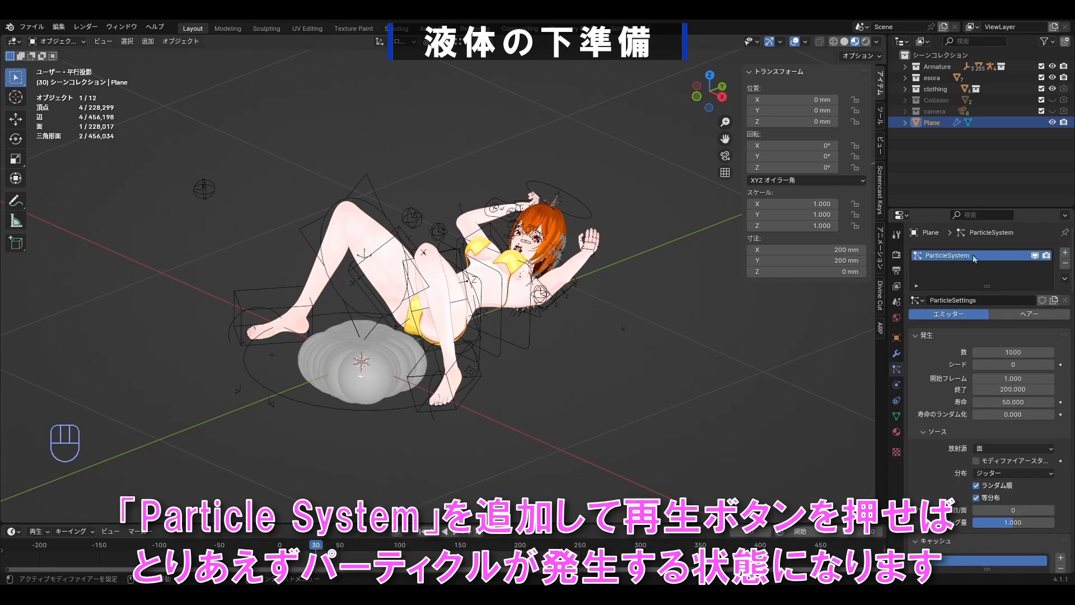
pyautogui.moveTo(1053, 66); pyautogui.dragTo(1054, 94)
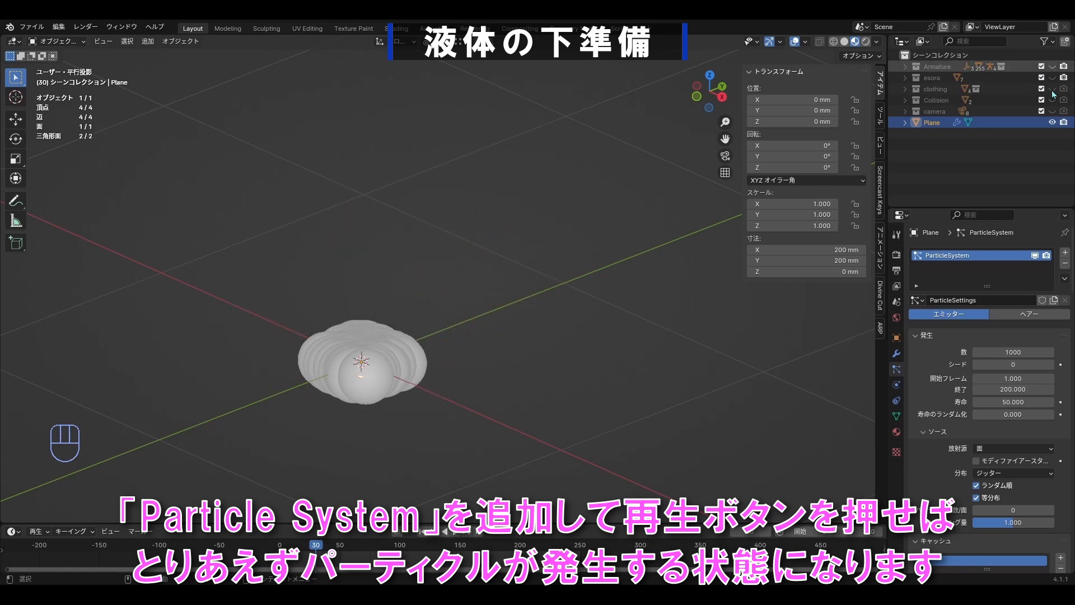
# Step: Play the particle emission from the start of the timeline and return to frame 1
pyautogui.hotkey('shift', 'Left')
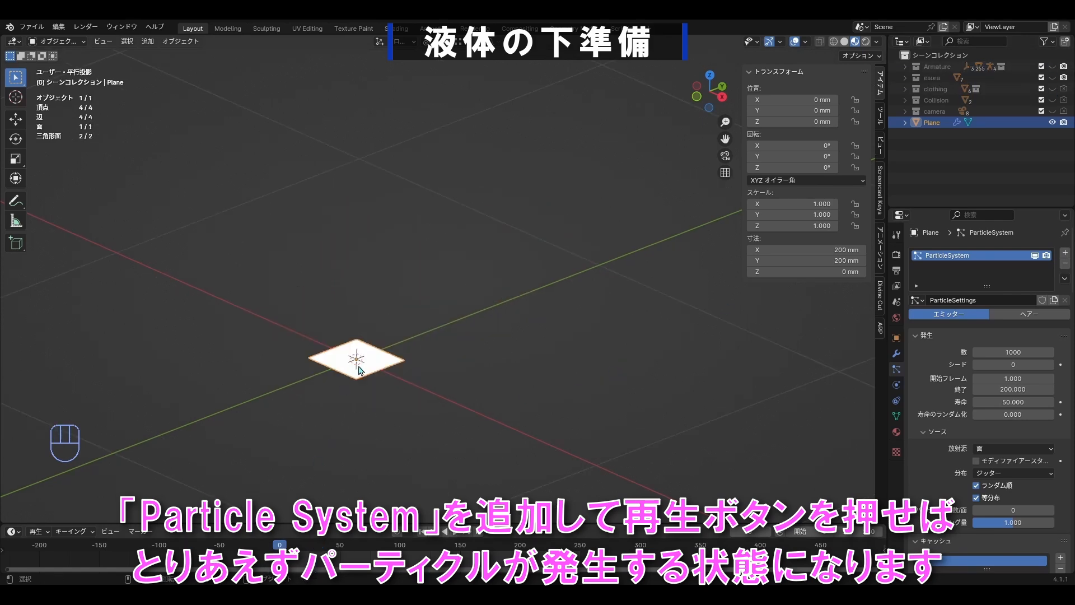
pyautogui.press('space')
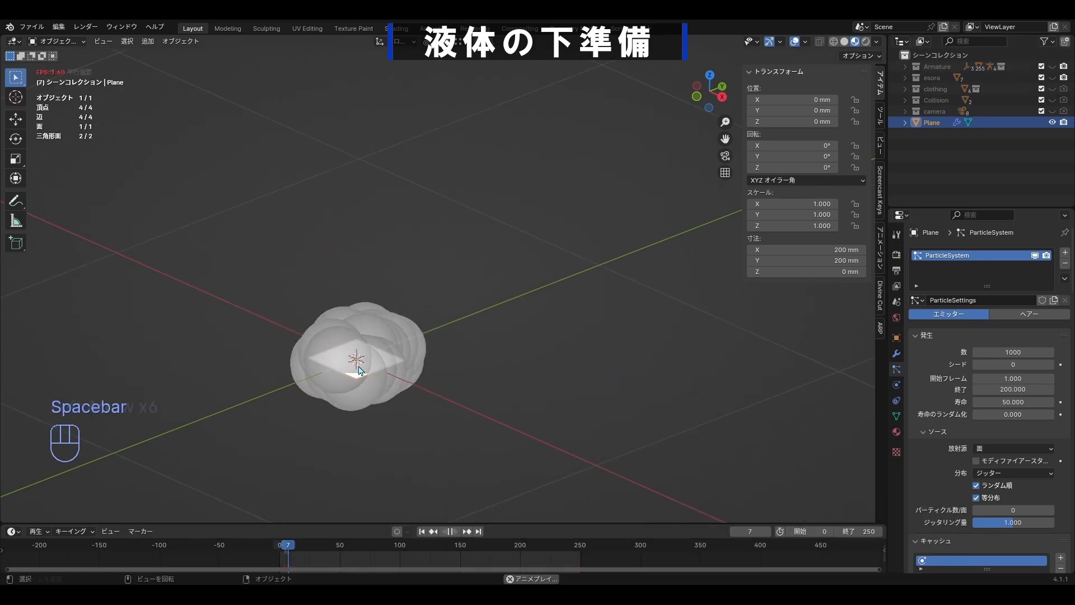
pyautogui.press('Left')
pyautogui.press('Left')
pyautogui.press('Left')
pyautogui.press('Left')
pyautogui.press('Left')
pyautogui.press('Left')
pyautogui.press('Right')
# Step: Turn on the Face Orientation overlay to check which side of the plane faces the emission direction
pyautogui.click(805, 42)
pyautogui.click(763, 257)
pyautogui.moveTo(504, 235); pyautogui.dragTo(387, 330, button='middle')
pyautogui.scroll(-2, 386, 330)
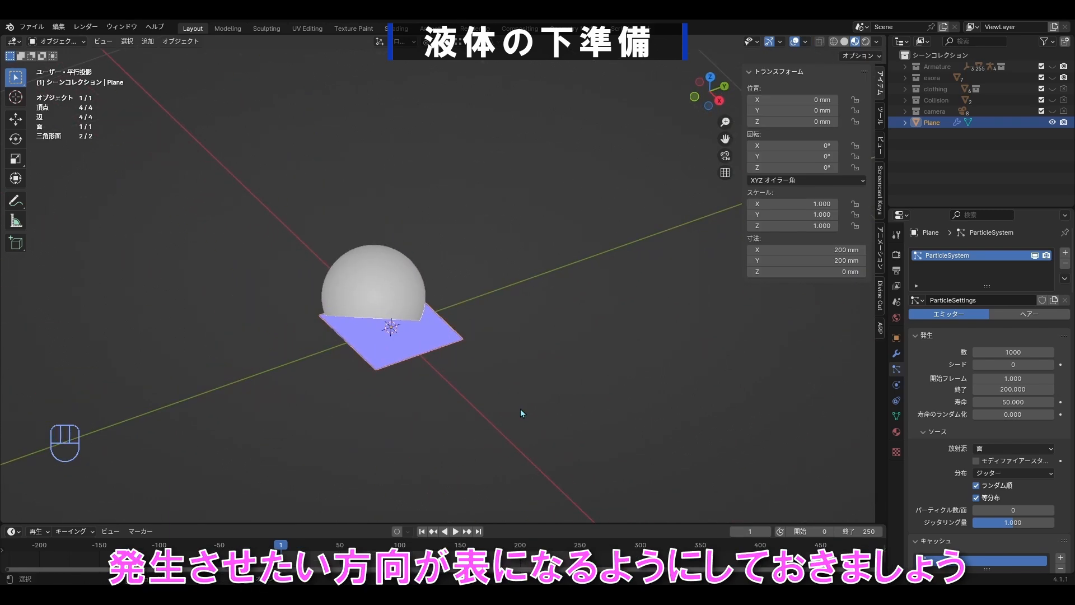
# Step: Replay the default spherical particles falling from the plane and rewind to the beginning
pyautogui.press('space')
pyautogui.moveTo(520, 414); pyautogui.dragTo(360, 370, button='middle')
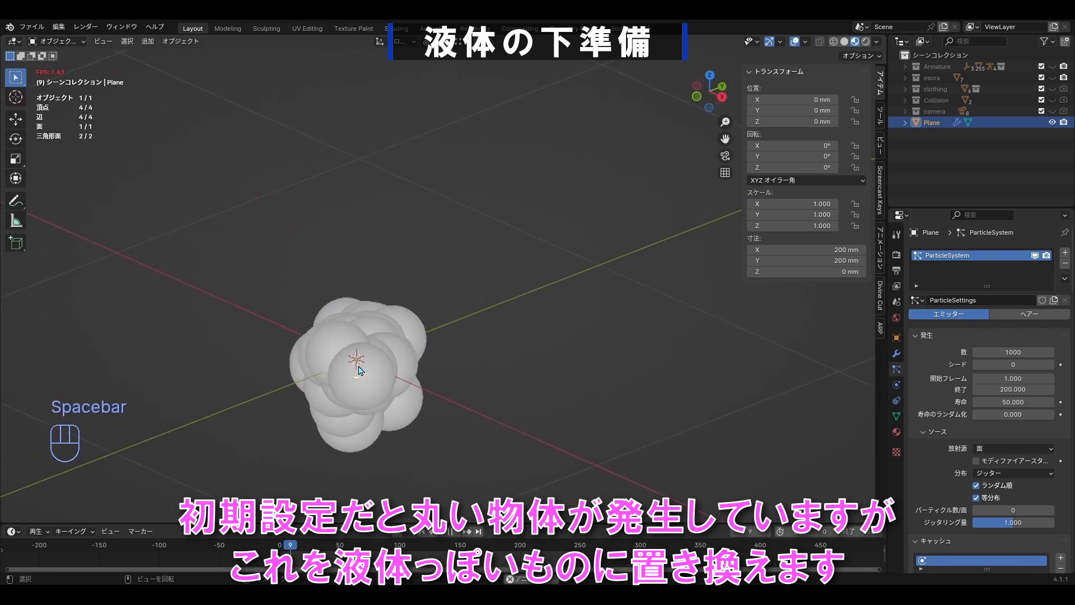
pyautogui.press('space')
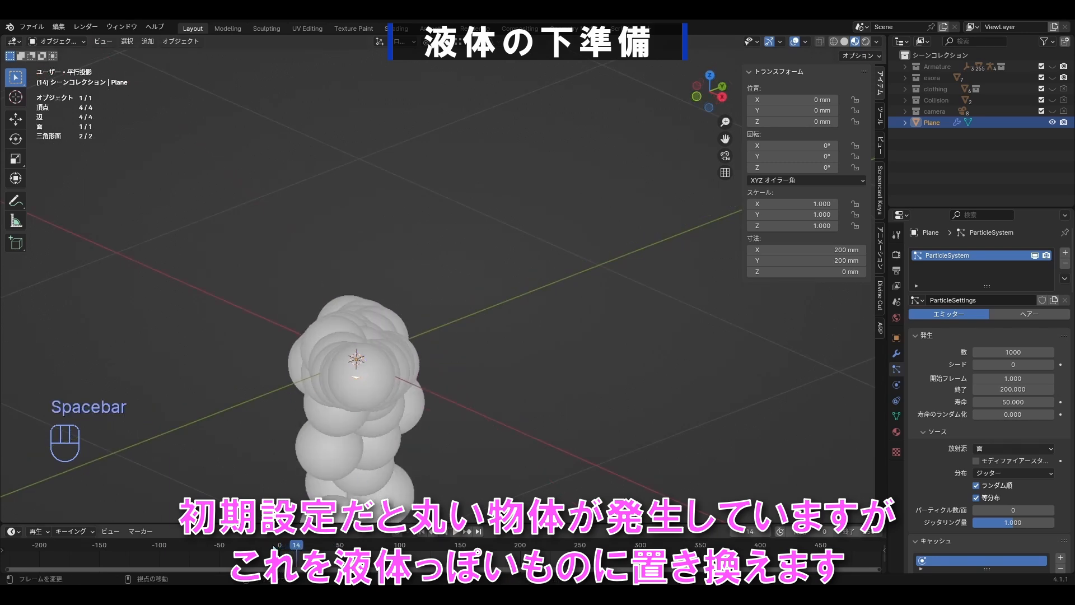
pyautogui.hotkey('shift', 'Left')
pyautogui.moveTo(520, 409); pyautogui.dragTo(520, 409, button='middle')
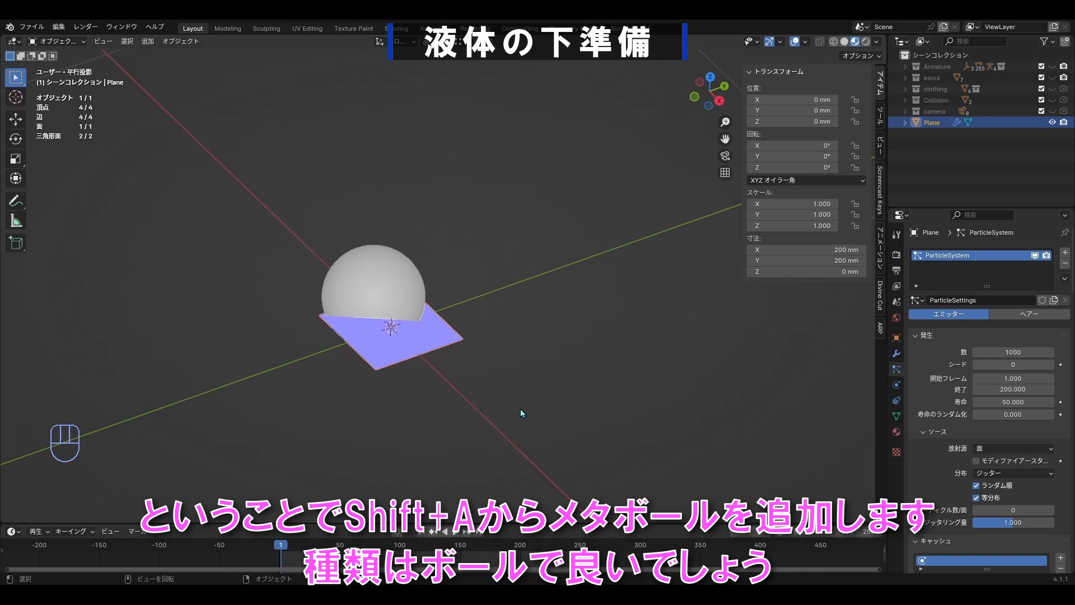
# Step: Deselect the plane and add a ball-type metaball at the origin
pyautogui.click(529, 412)
pyautogui.hotkey('shift', 'a')
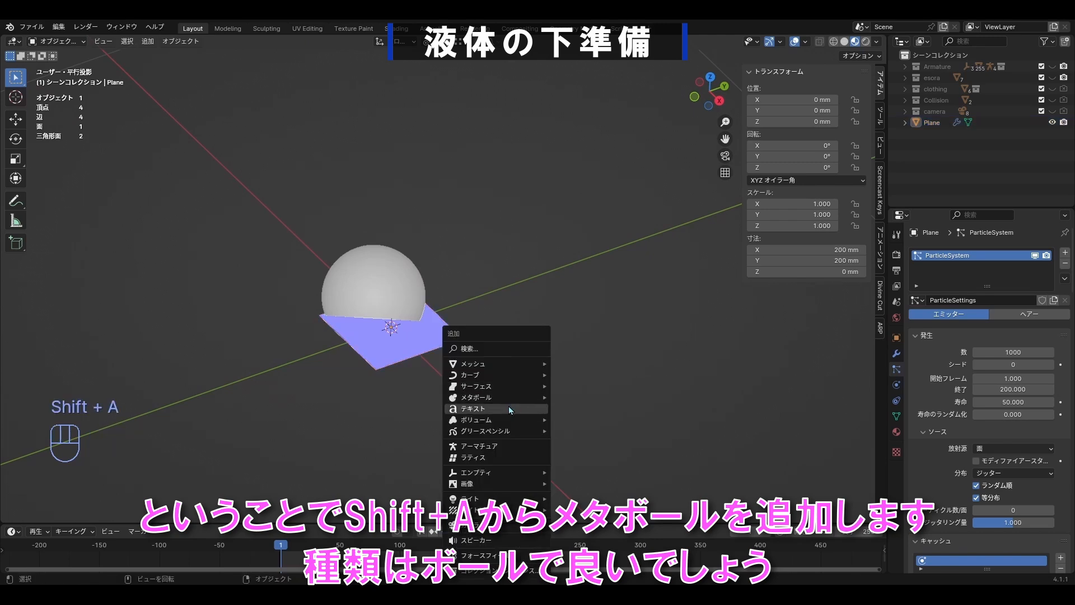
pyautogui.moveTo(502, 398)
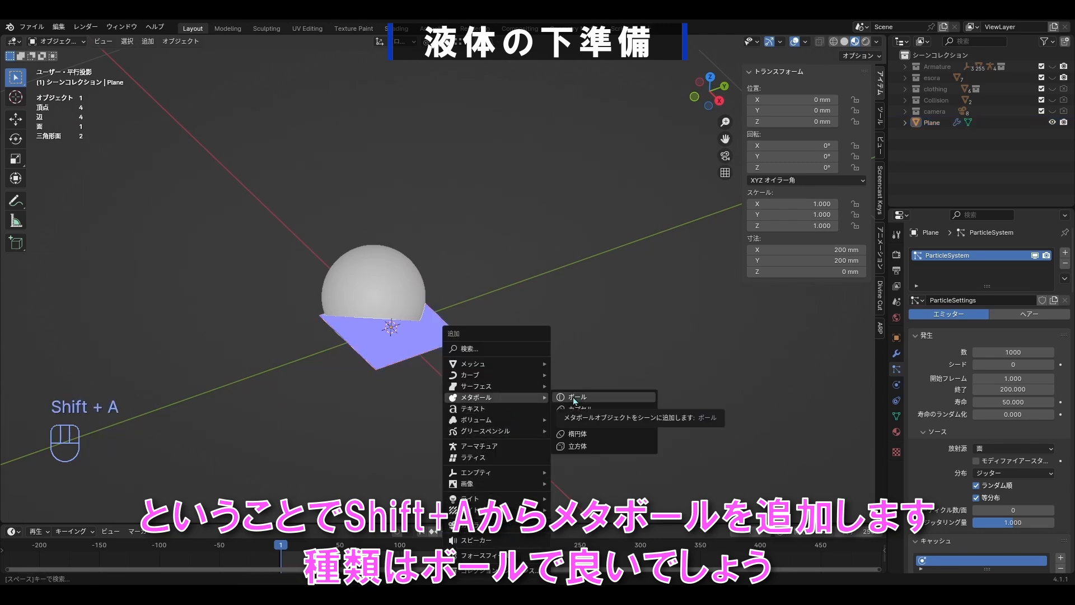
pyautogui.click(575, 401)
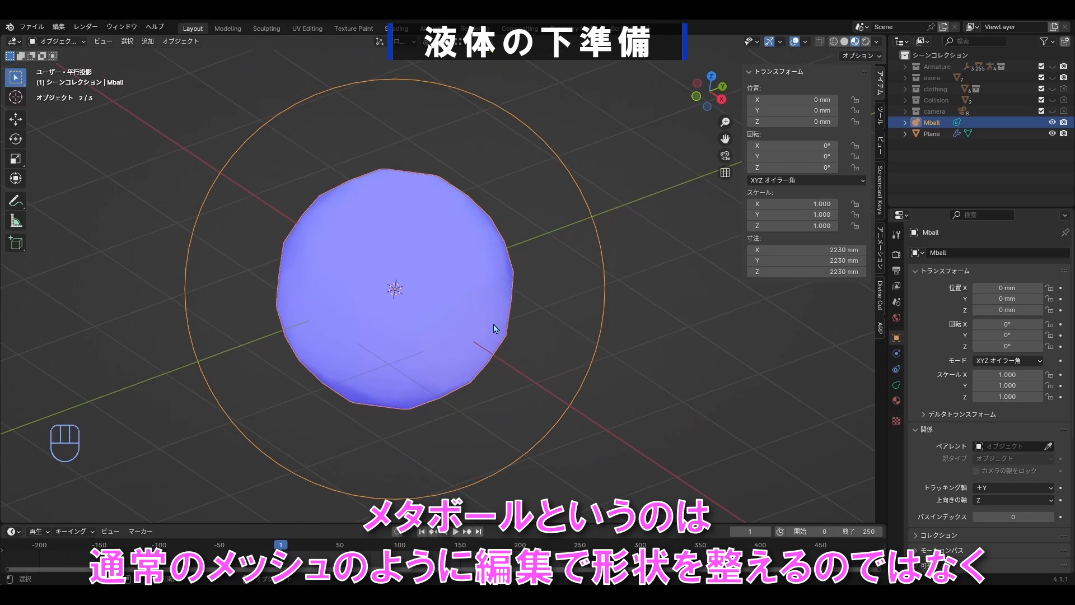
# Step: Place two duplicates around the metaball to show how nearby metaballs affect each other, and undo both copies
pyautogui.press('Tab')
pyautogui.press('Tab')
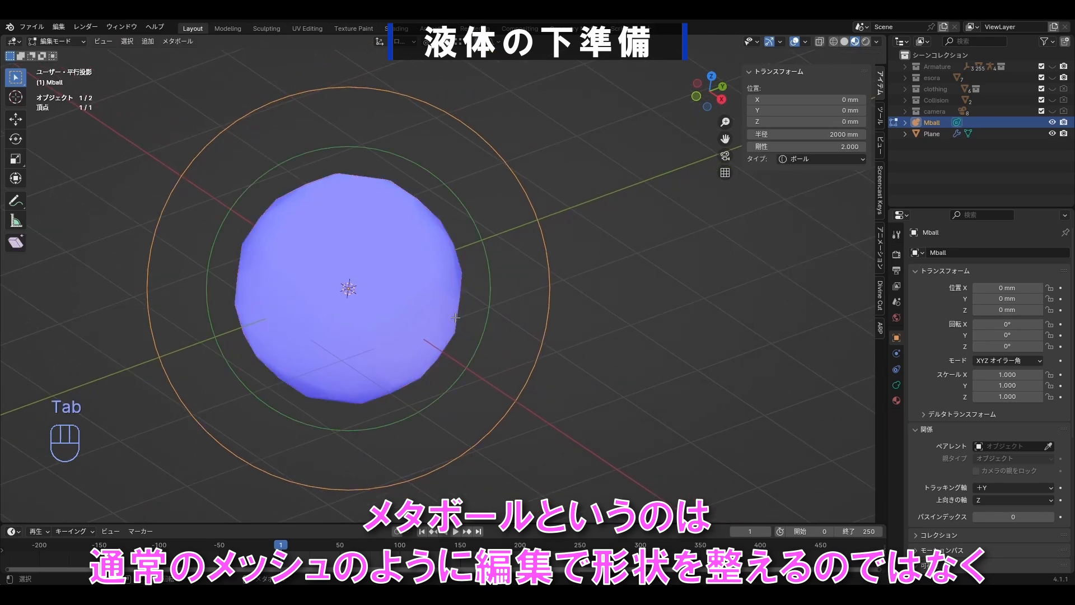
pyautogui.hotkey('shift', 'd')
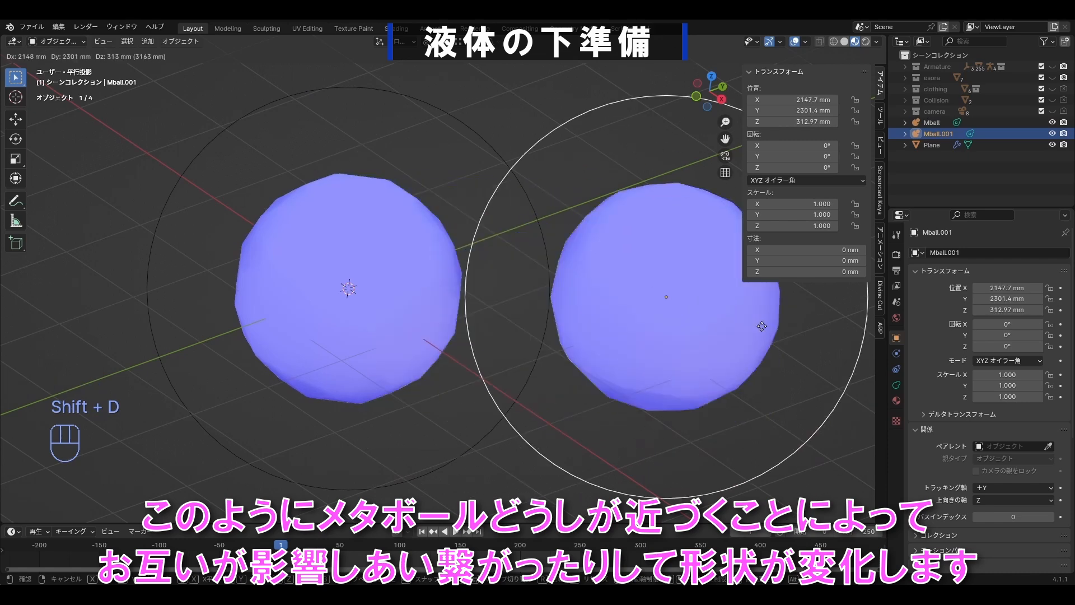
pyautogui.click(627, 344)
pyautogui.scroll(-2, 628, 344)
pyautogui.hotkey('shift', 'd')
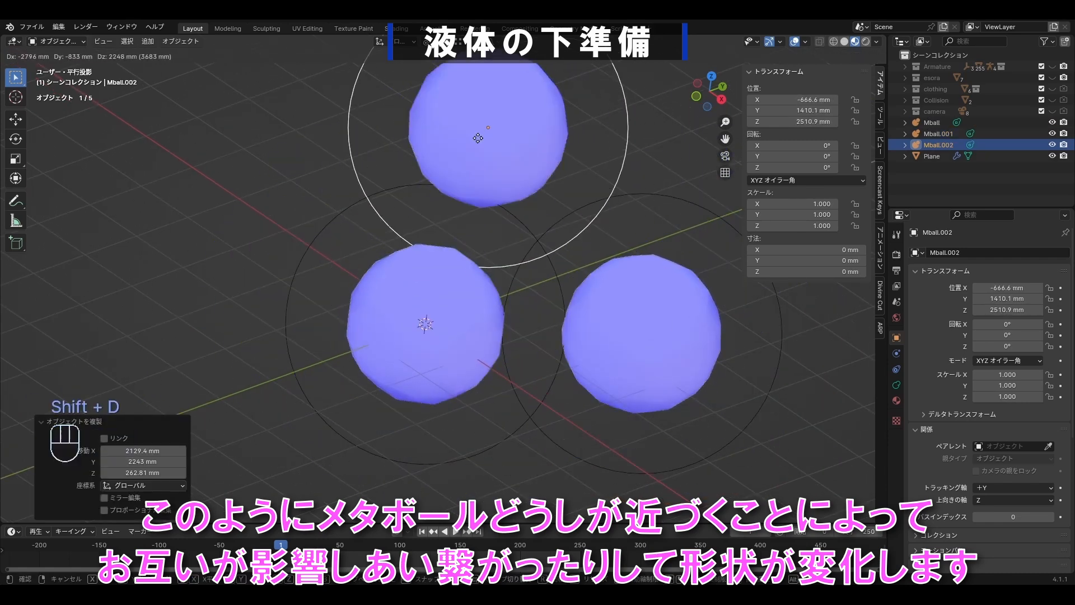
pyautogui.click(492, 188)
pyautogui.hotkey('ctrl', 'z')
pyautogui.hotkey('ctrl', 'z')
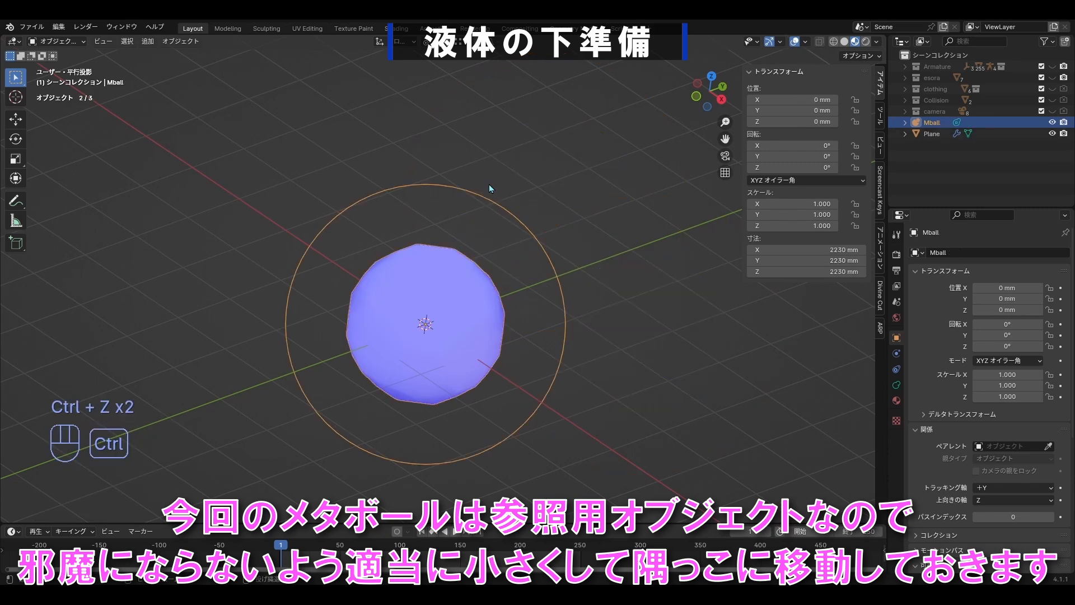
# Step: Move the metaball 10000 mm along the X axis and scale it down to 0.1, leaving the scale unapplied
pyautogui.write('gx')
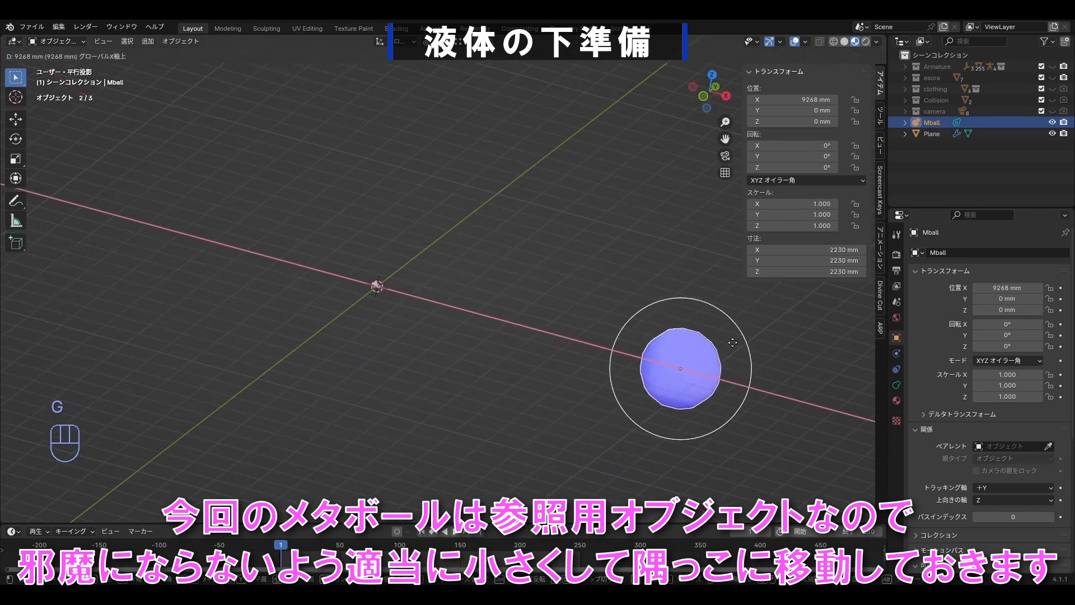
pyautogui.write('10000')
pyautogui.scroll(-3, 731, 341)
pyautogui.press('Return')
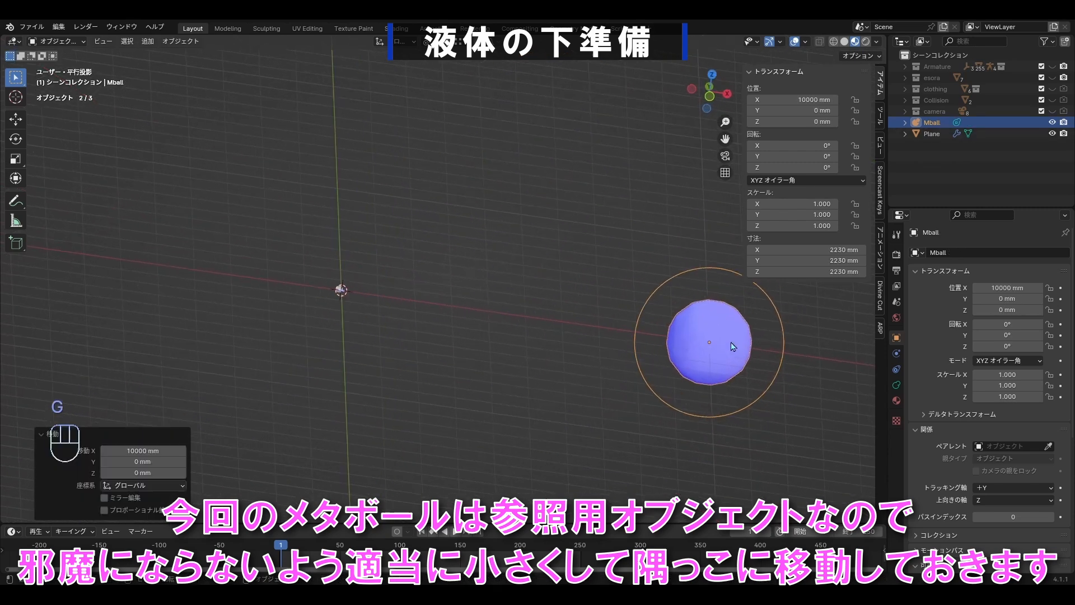
pyautogui.press('s')
pyautogui.click(667, 311)
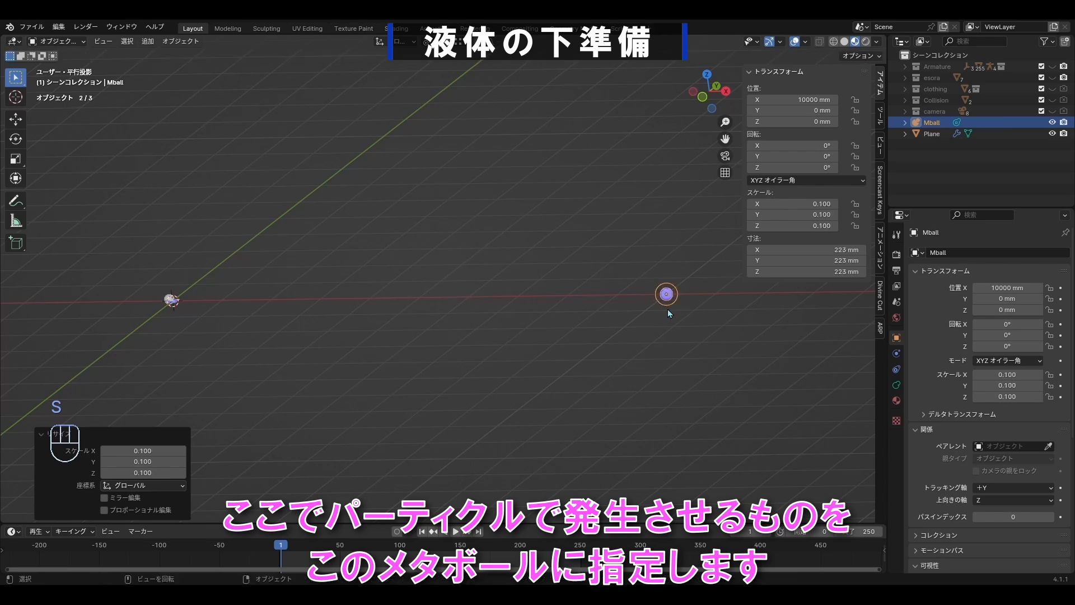
pyautogui.hotkey('ctrl', 'a')
pyautogui.hotkey('ctrl', 'z')
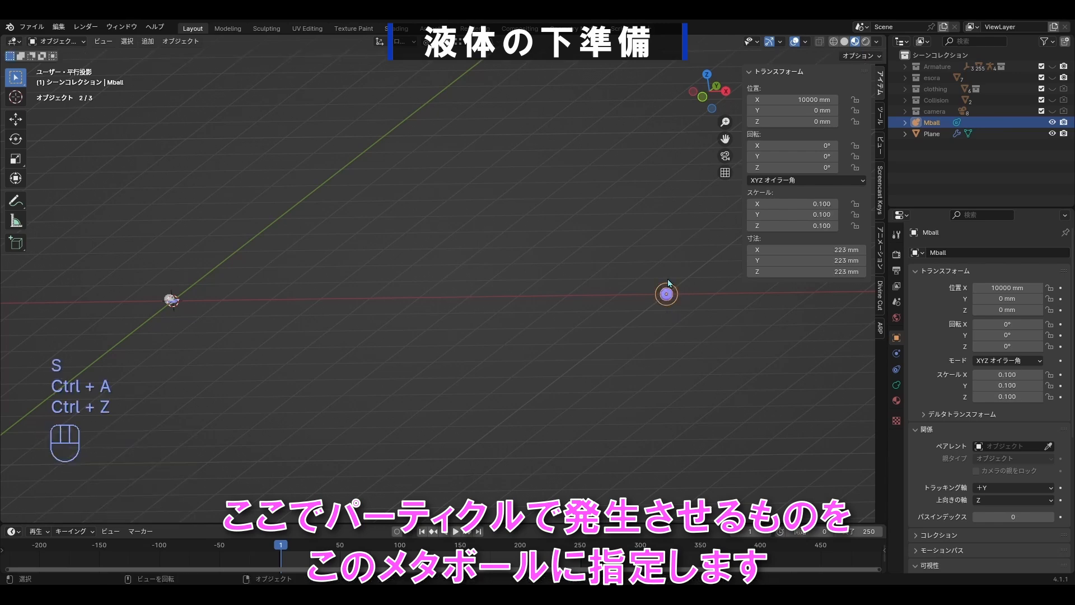
# Step: Set the render method of the plane's particle system to Object
pyautogui.click(697, 307)
pyautogui.moveTo(699, 307); pyautogui.dragTo(680, 331, button='middle')
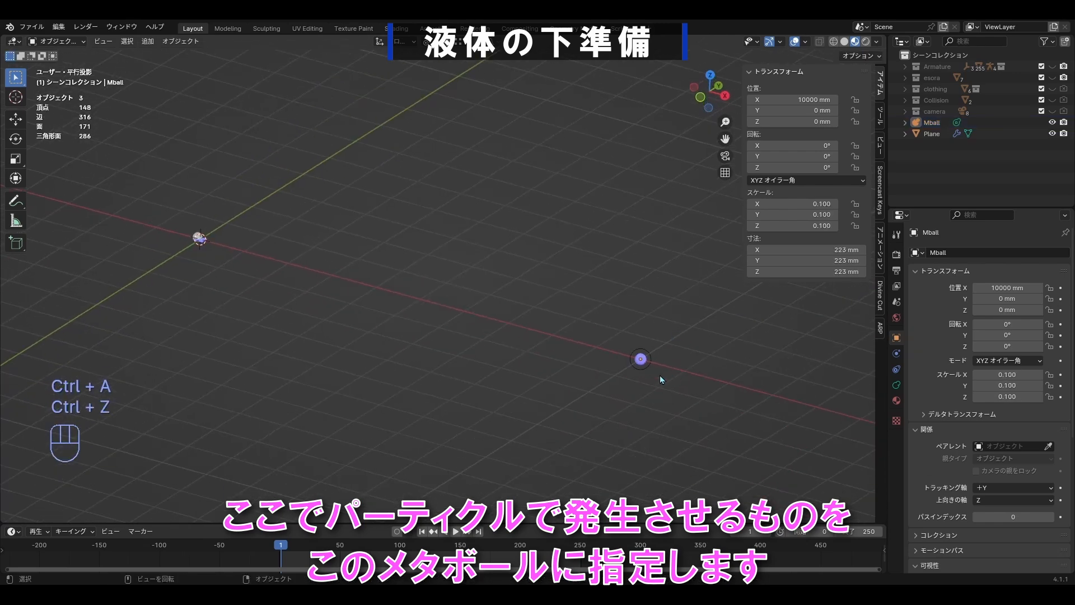
pyautogui.scroll(6, 641, 364)
pyautogui.scroll(-3, 641, 364)
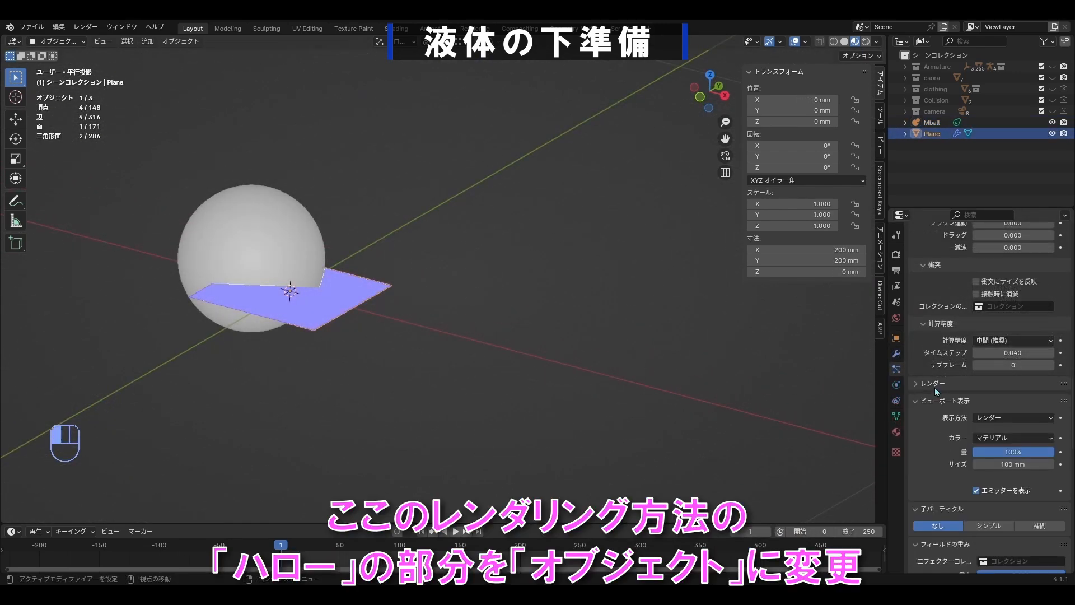
pyautogui.scroll(-2, 935, 385)
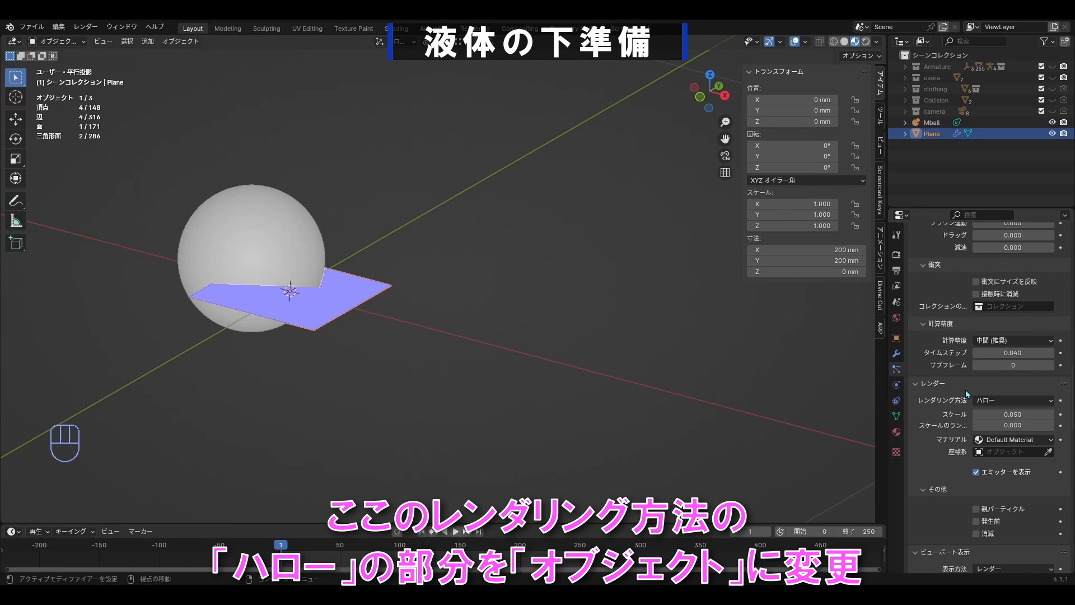
pyautogui.click(1002, 401)
pyautogui.click(999, 459)
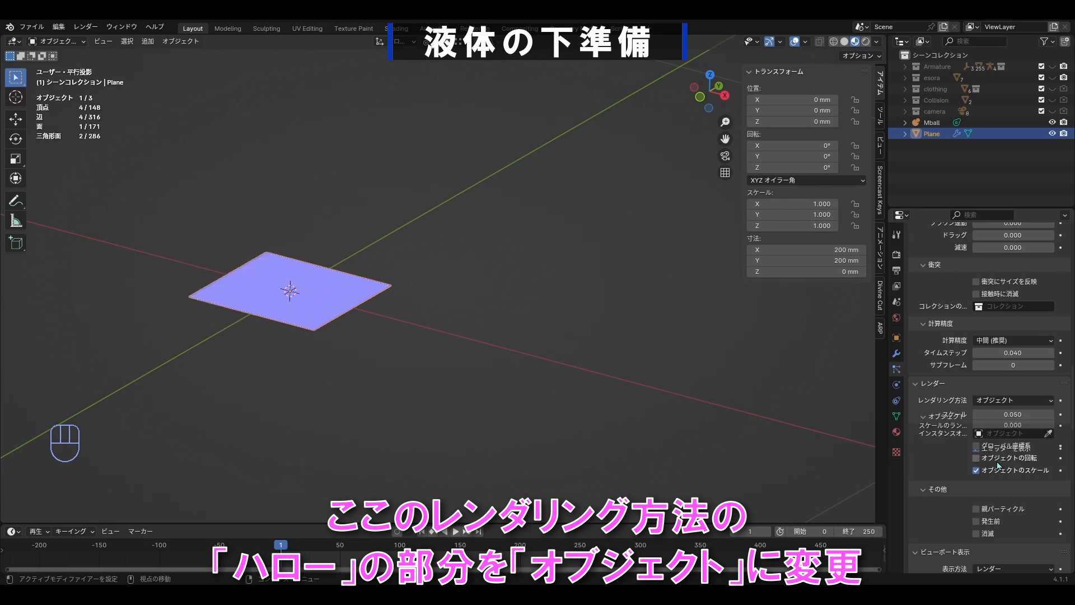
# Step: Pick the Mball metaball as the instance object for the plane's particles
pyautogui.scroll(-6, 337, 240)
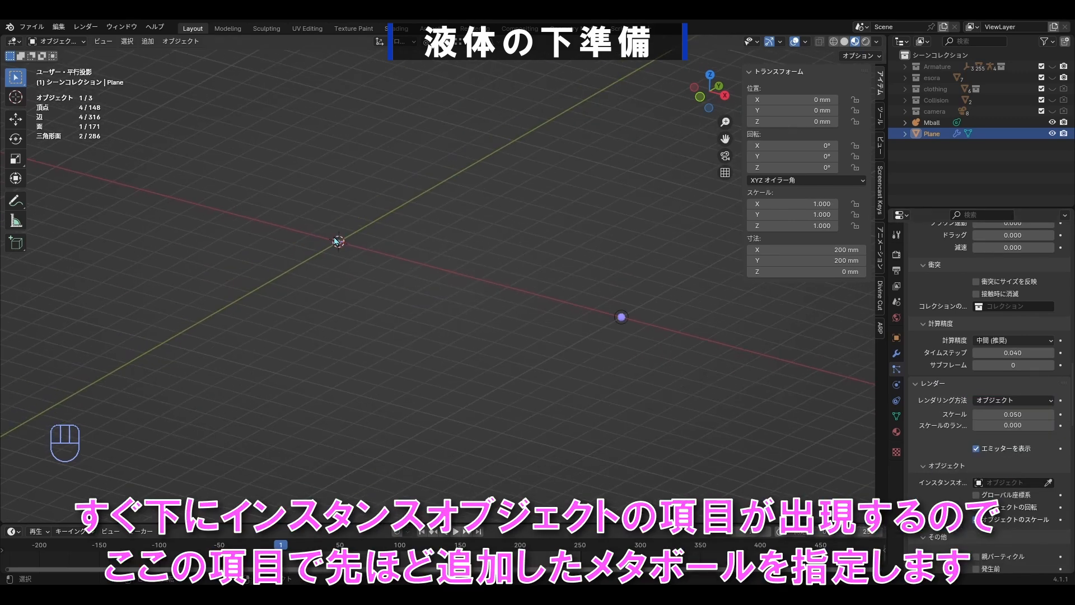
pyautogui.click(1049, 483)
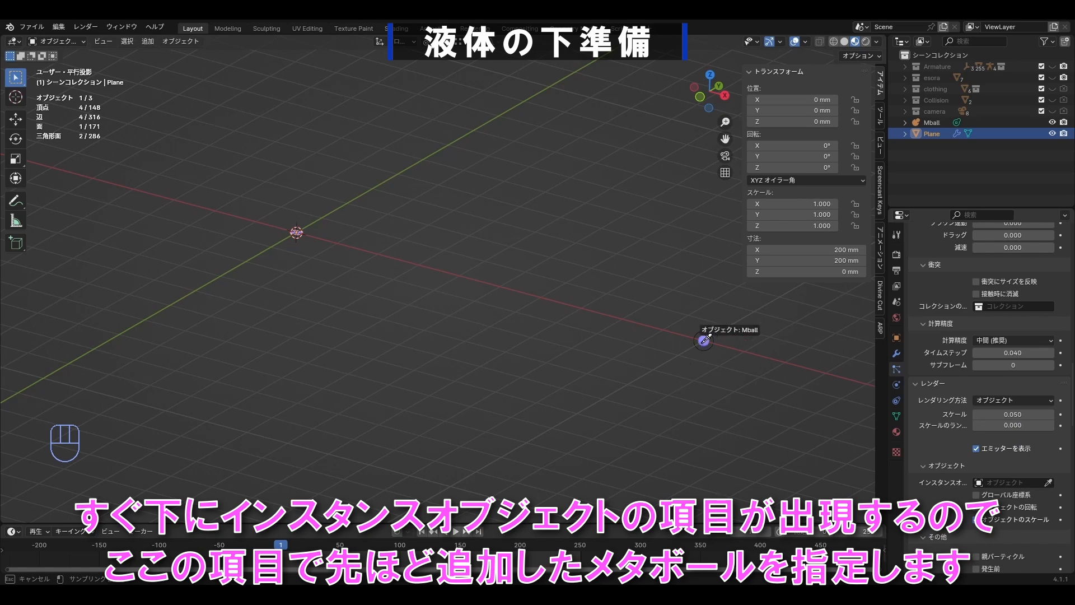
pyautogui.click(704, 343)
# Step: Play the animation to check the emission of metaball particles from the plane, and stop it
pyautogui.scroll(6, 235, 237)
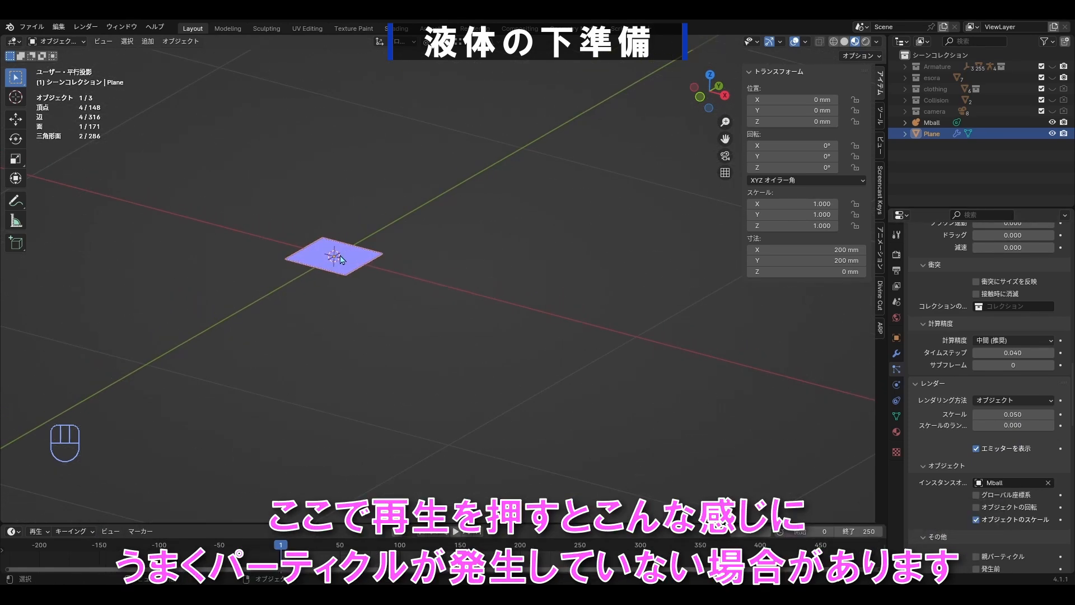
pyautogui.scroll(1, 341, 259)
pyautogui.click(460, 531)
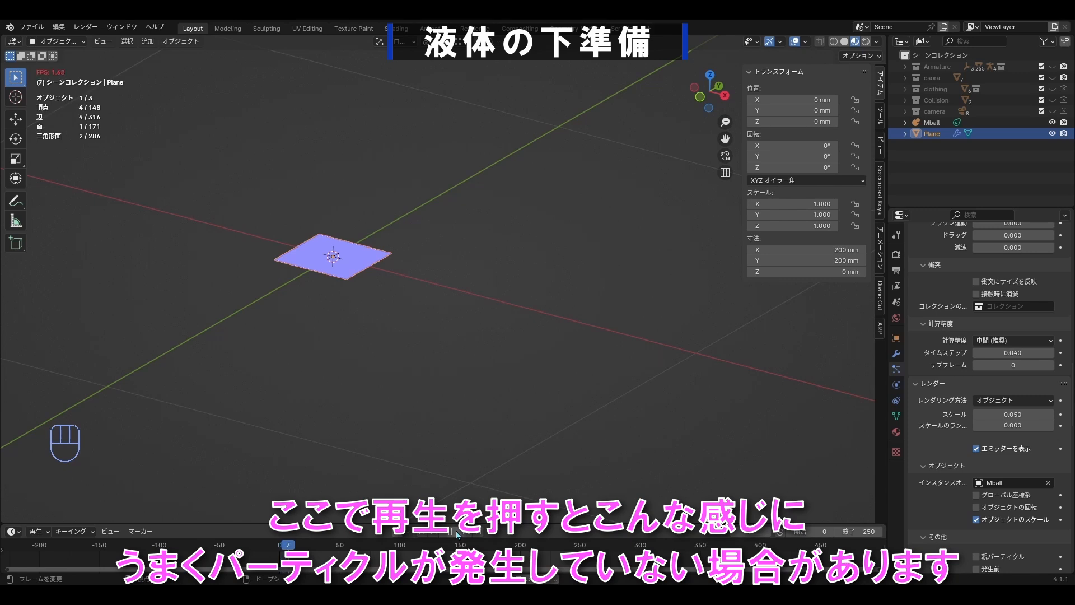
pyautogui.click(453, 531)
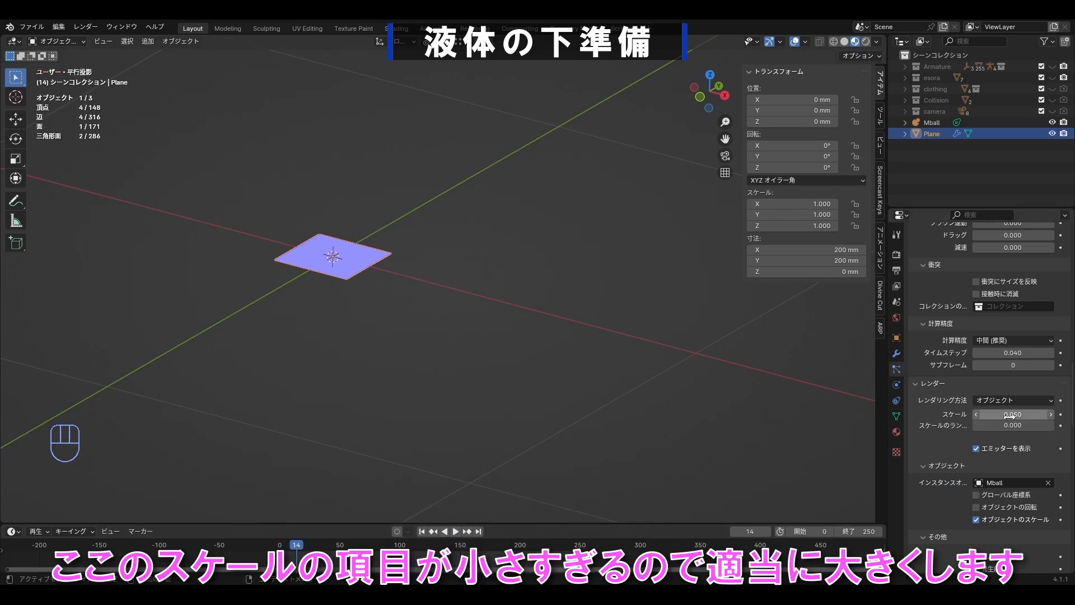
# Step: Increase the render scale of the plane's particles and play the emission
pyautogui.click(1051, 414)
pyautogui.moveTo(1013, 414); pyautogui.dragTo(1059, 414)
pyautogui.moveTo(448, 241); pyautogui.dragTo(511, 294, button='middle')
pyautogui.press('space')
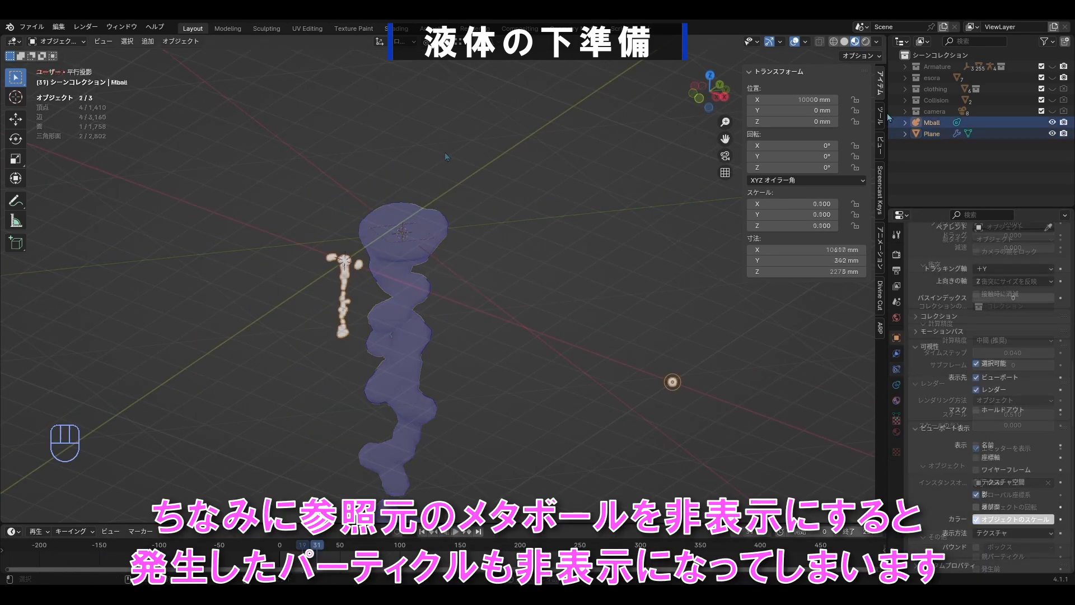
# Step: Hide the source metaball Mball to check its effect on the emitted particles, and show it again
pyautogui.click(1052, 122)
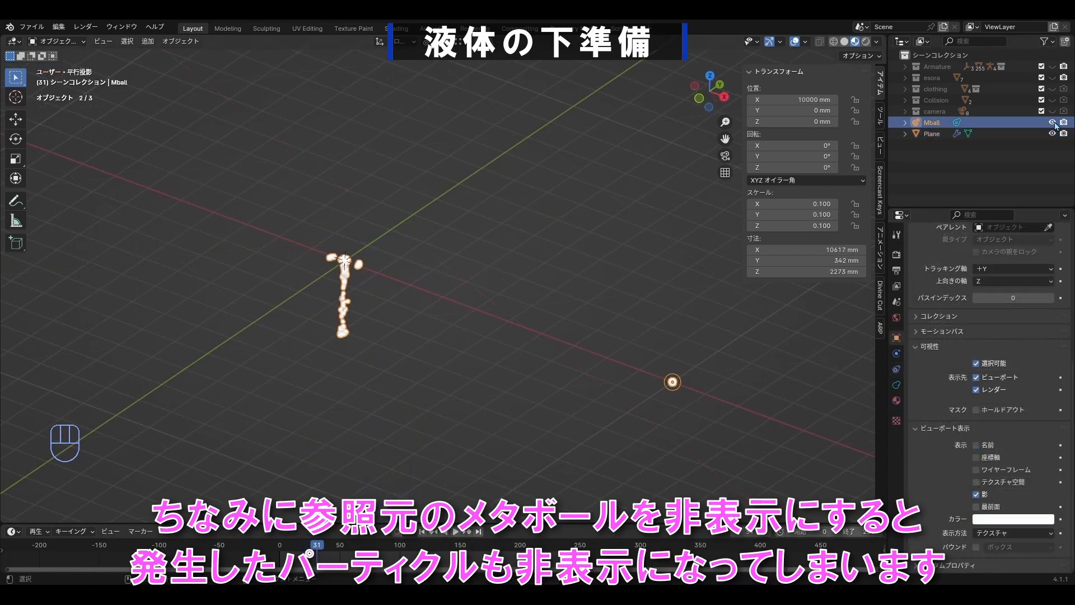
pyautogui.click(1053, 123)
pyautogui.click(1053, 123)
pyautogui.click(1053, 122)
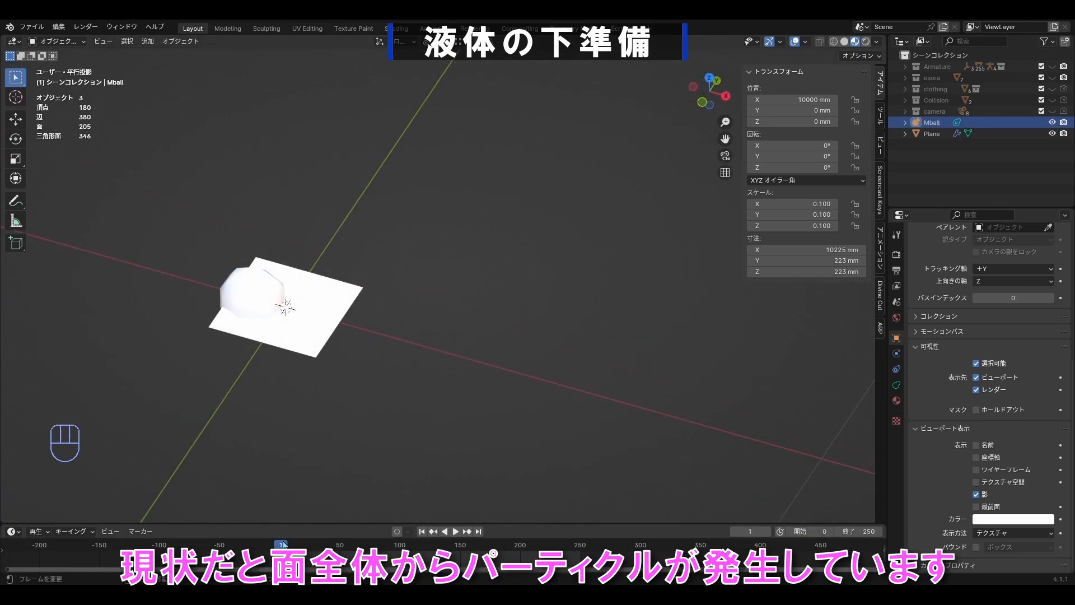
# Step: Go through the first frames one by one to examine where on the plane the particles are emitted
pyautogui.press('Right')
pyautogui.press('Right')
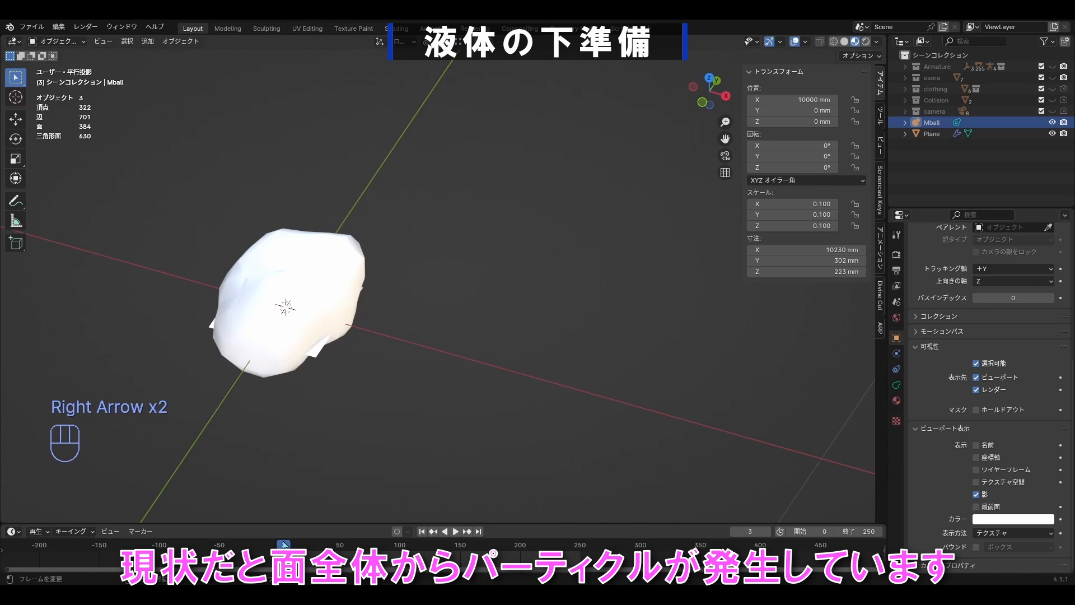
pyautogui.press('Left')
pyautogui.press('Left')
pyautogui.press('Left')
pyautogui.press('Left')
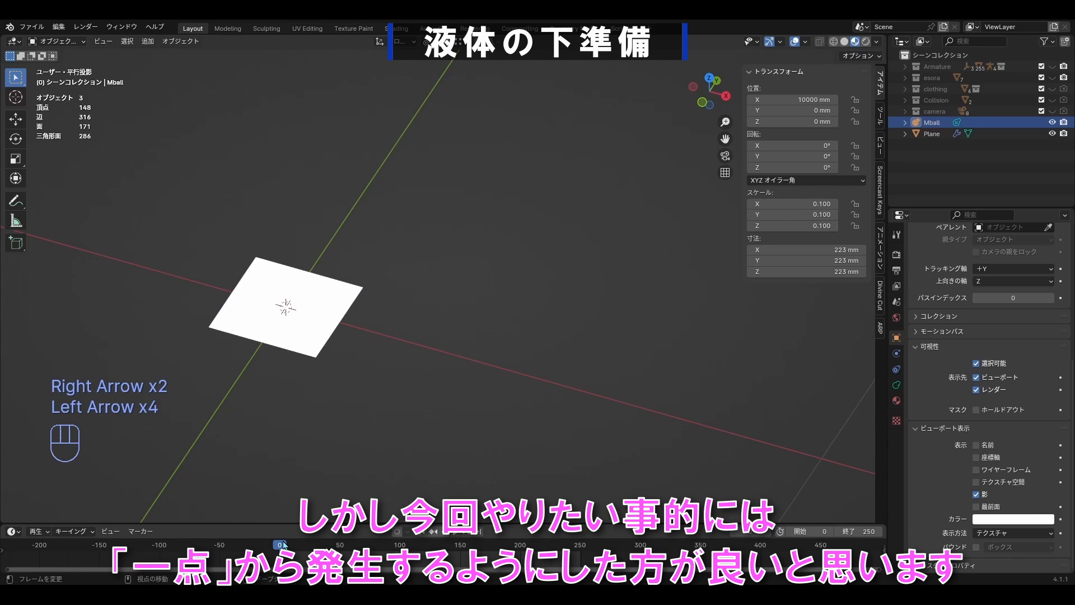
# Step: Subdivide the whole emitter plane with 5 cuts in Edit Mode
pyautogui.click(347, 282)
pyautogui.press('Tab')
pyautogui.rightClick(401, 337)
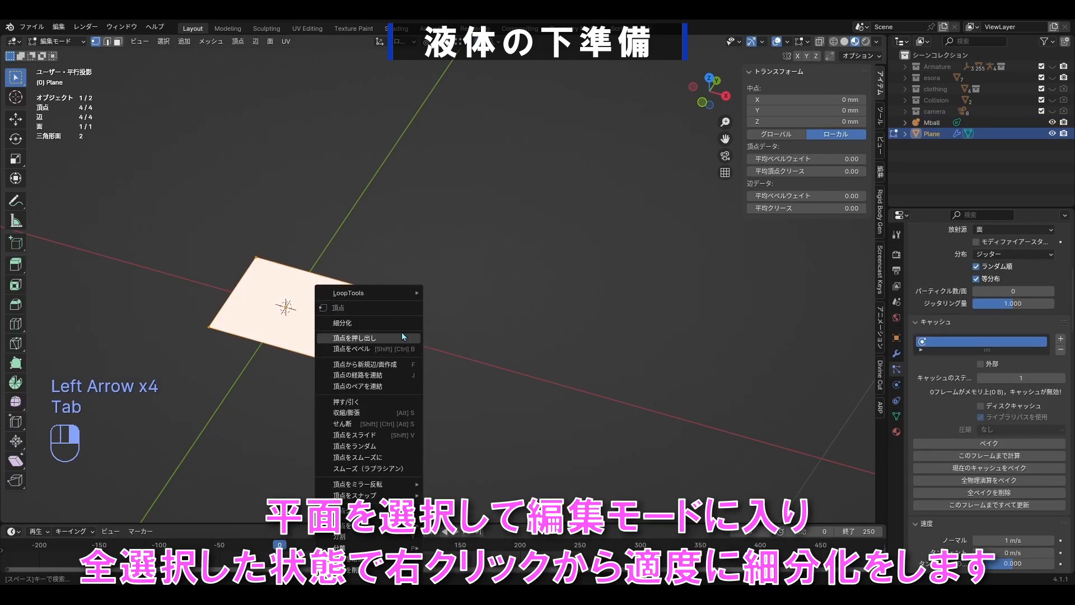
pyautogui.click(402, 323)
pyautogui.moveTo(168, 436)
pyautogui.mouseDown()
pyautogui.moveTo(201, 436)
pyautogui.moveTo(184, 443)
pyautogui.mouseUp()
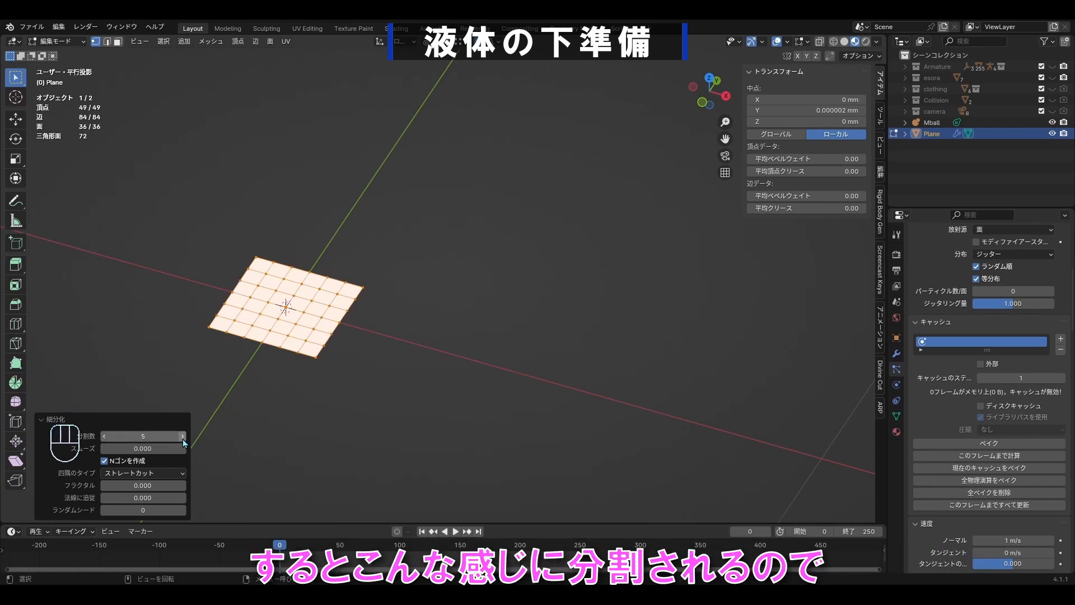
# Step: Select only the plane's centre vertex and assign it to a new vertex group with weight 1.000
pyautogui.click(290, 435)
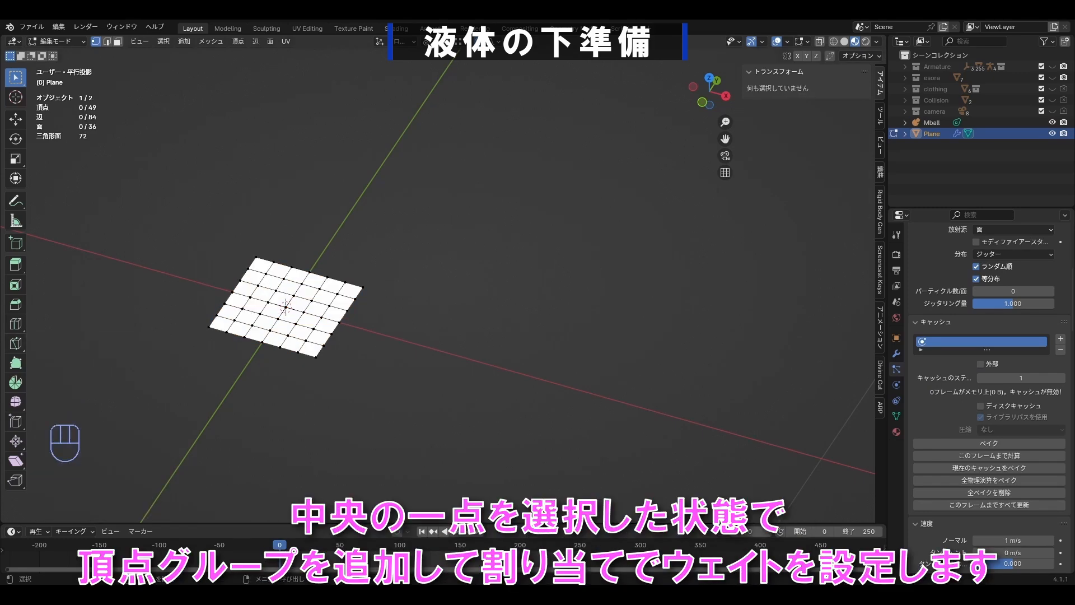
pyautogui.click(285, 307)
pyautogui.scroll(6, 287, 303)
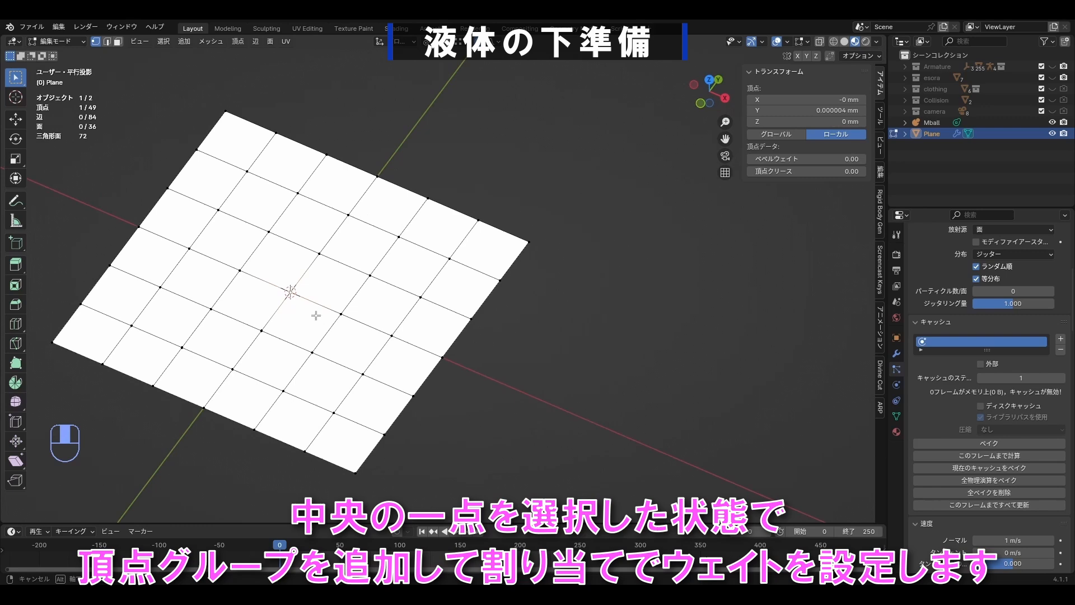
pyautogui.click(897, 417)
pyautogui.click(1061, 288)
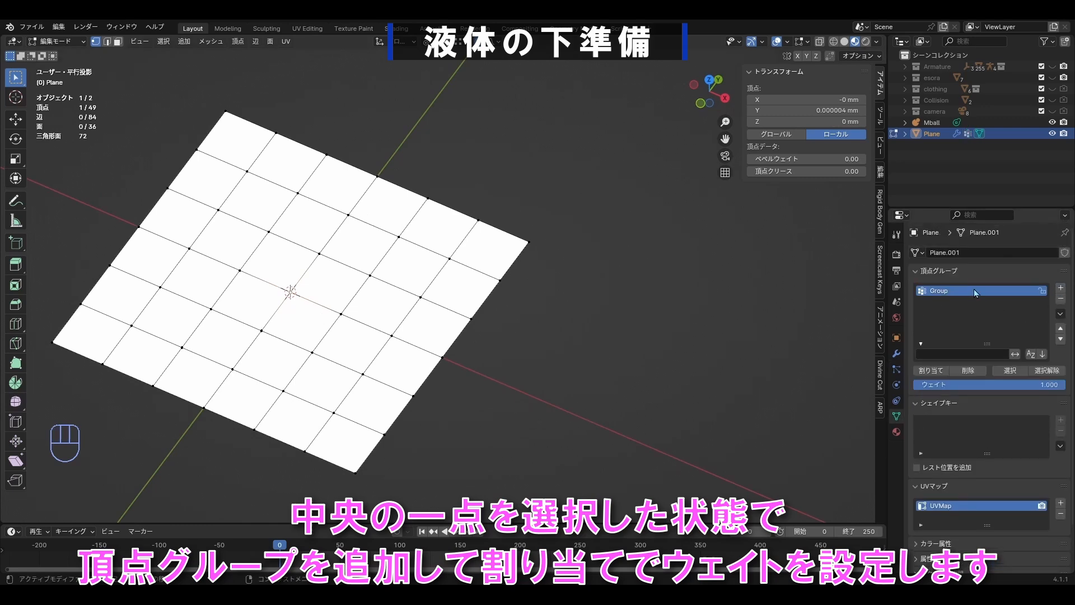
pyautogui.click(948, 371)
# Step: Check the plane's vertex weights in Weight Paint mode and return to Object Mode
pyautogui.click(69, 41)
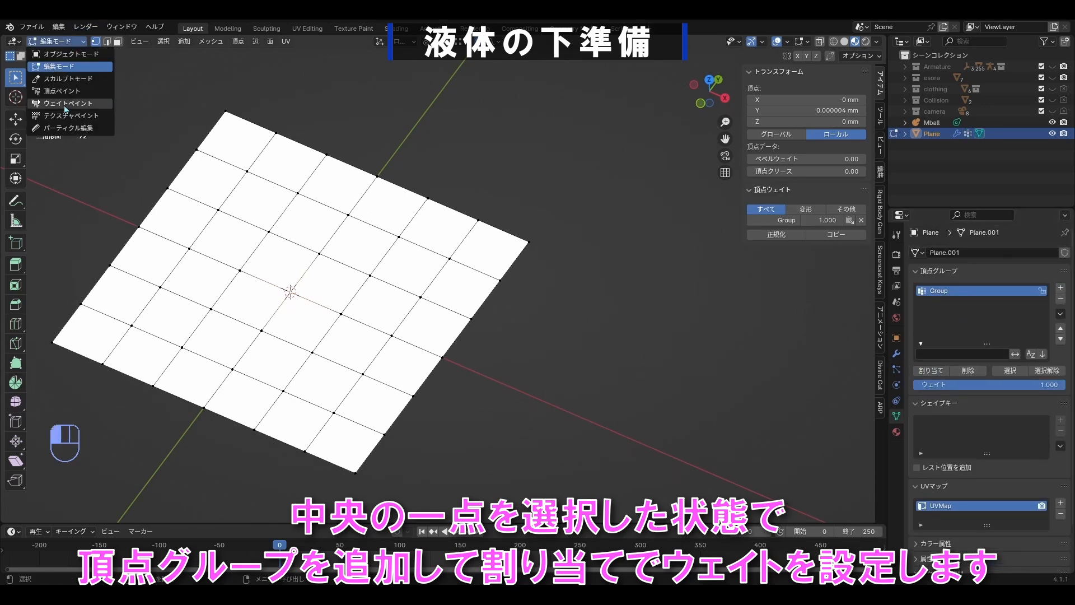
pyautogui.click(65, 104)
pyautogui.click(56, 41)
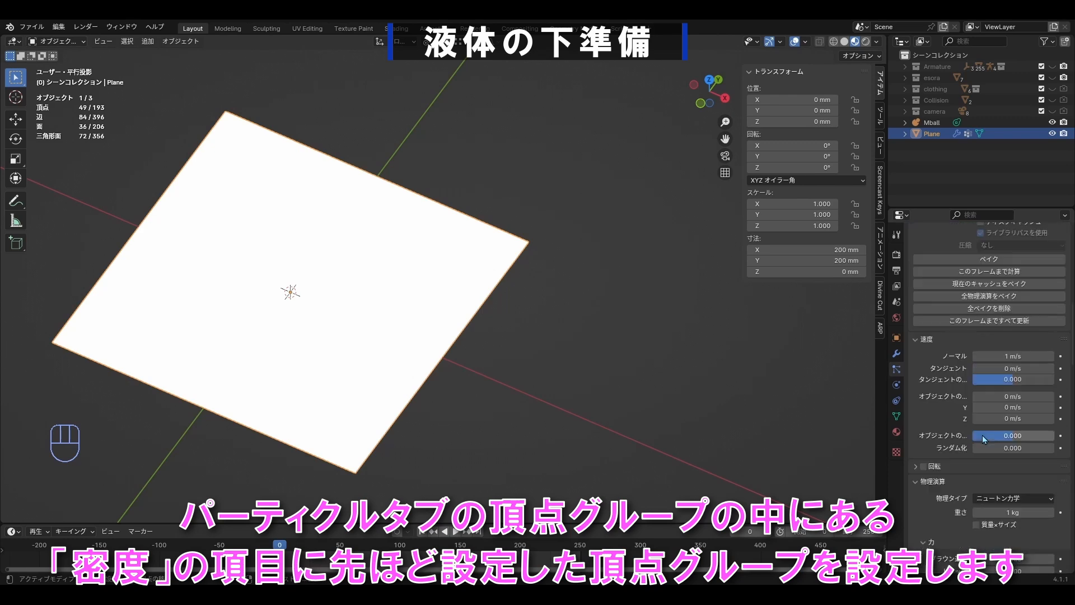
# Step: Use the vertex group named Group as the density group of the plane's particle system
pyautogui.scroll(-20, 980, 431)
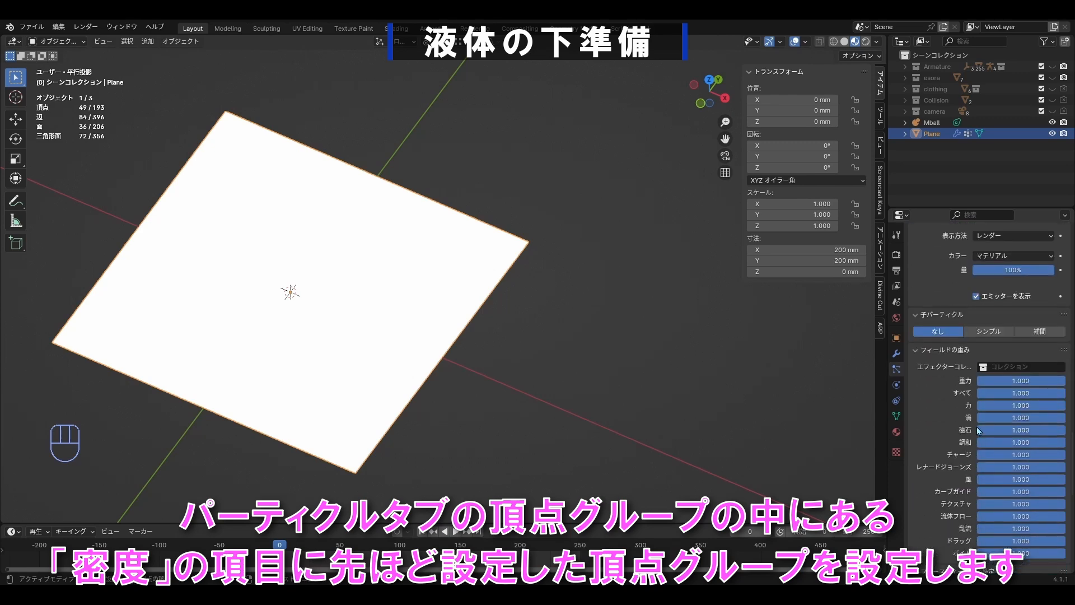
pyautogui.scroll(-12, 977, 427)
pyautogui.click(1007, 398)
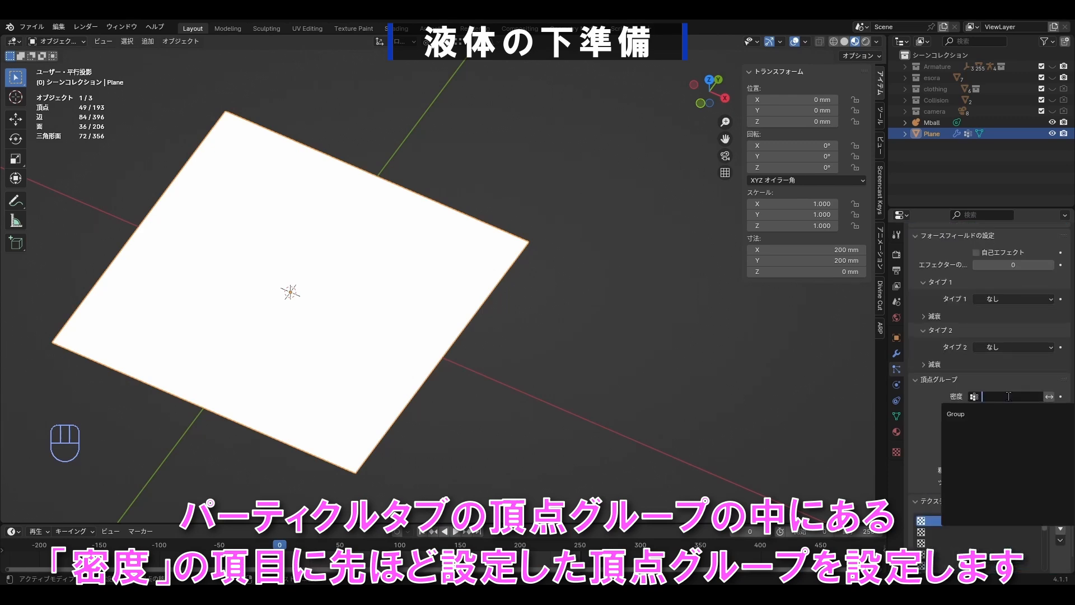
pyautogui.click(964, 415)
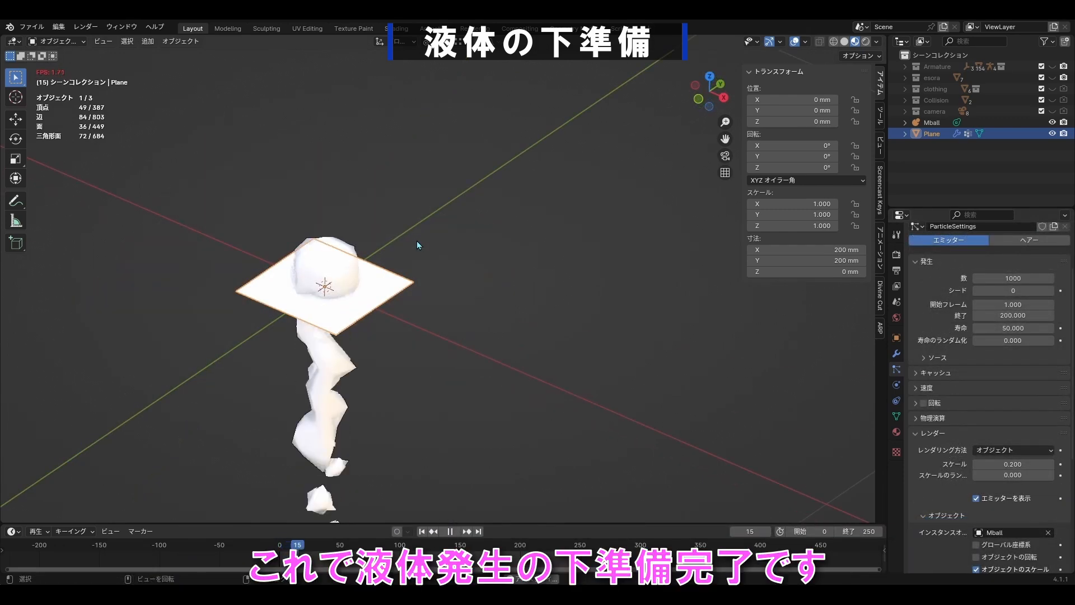
# Step: Set the particle render scale to 0.260 and rotate the emitter plane upright beside the character
pyautogui.moveTo(1012, 465); pyautogui.dragTo(1043, 464)
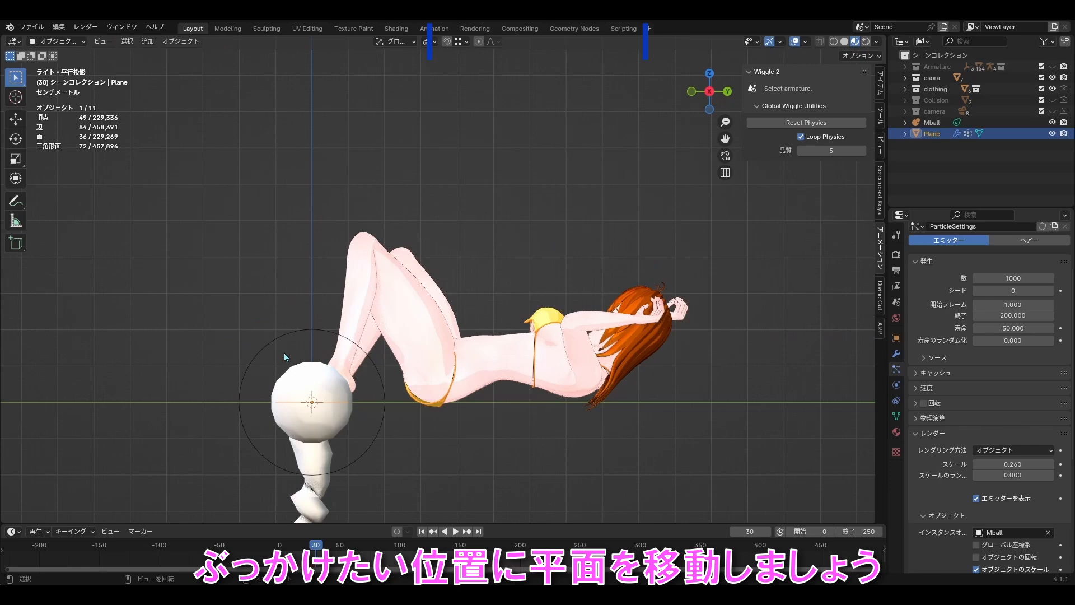
pyautogui.press('r')
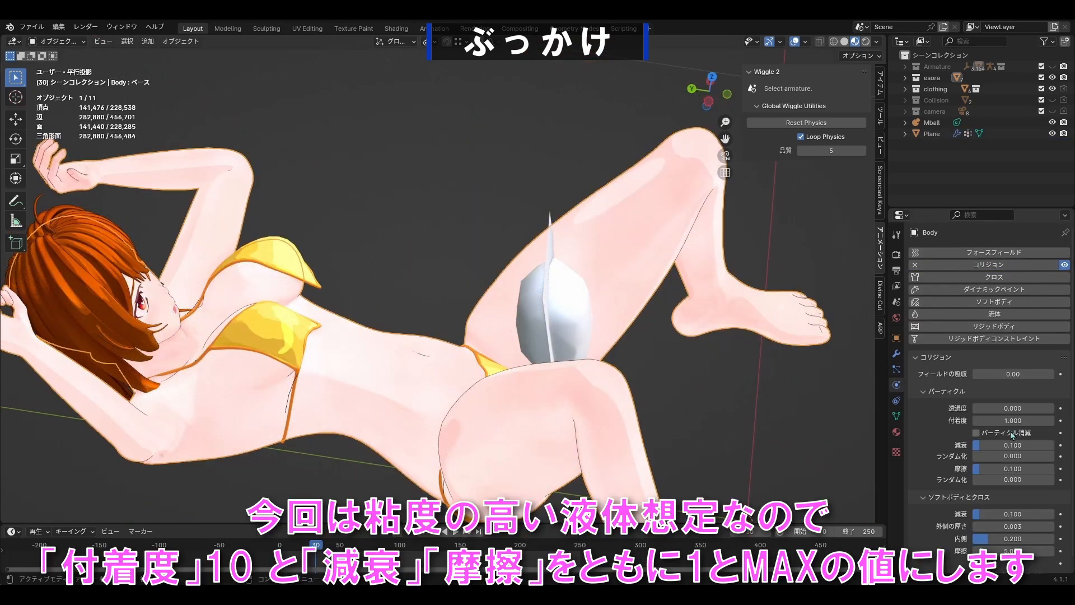
# Step: Set the Body object's particle collision to stickiness 10, damping 1 and friction 1
pyautogui.moveTo(1013, 420); pyautogui.dragTo(1025, 420)
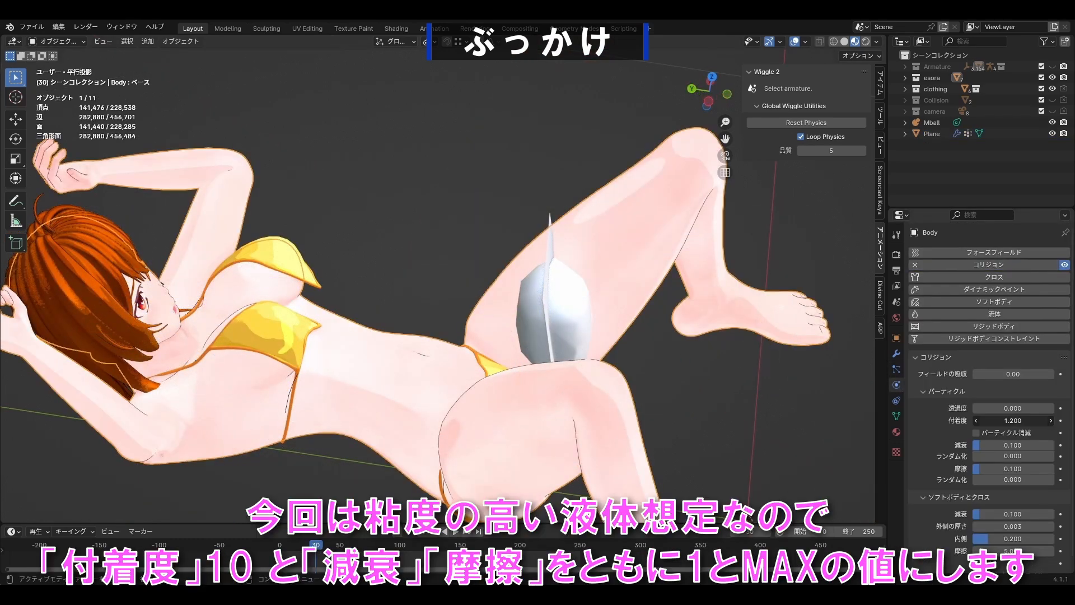
pyautogui.moveTo(997, 472); pyautogui.dragTo(1057, 473)
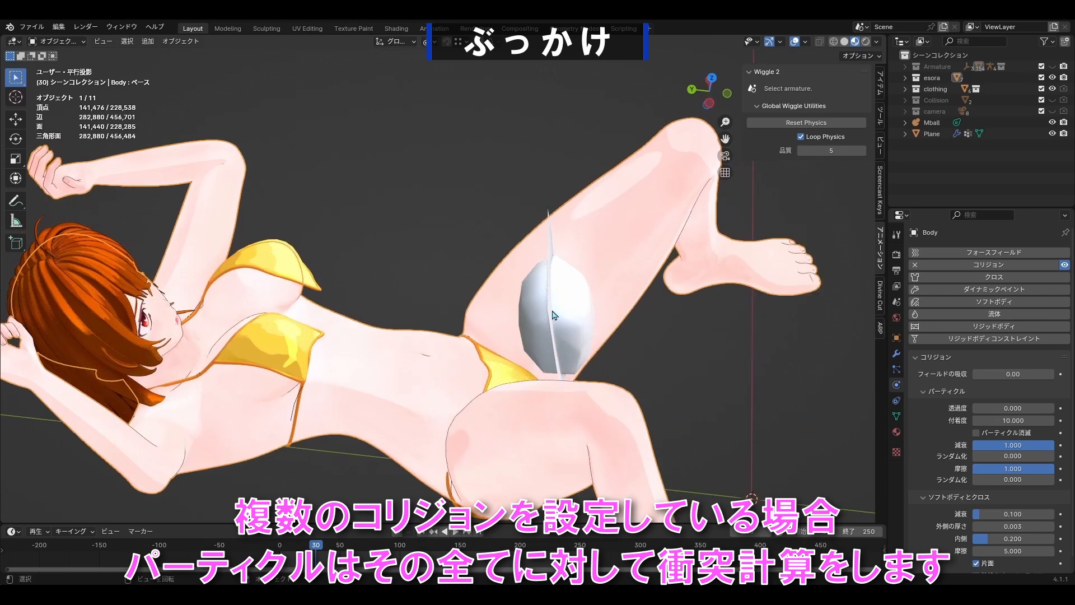
# Step: Limit the plane's particle collisions to the esora collection in the particle physics settings
pyautogui.keyDown('shift'); pyautogui.click(556, 313); pyautogui.keyUp('shift')
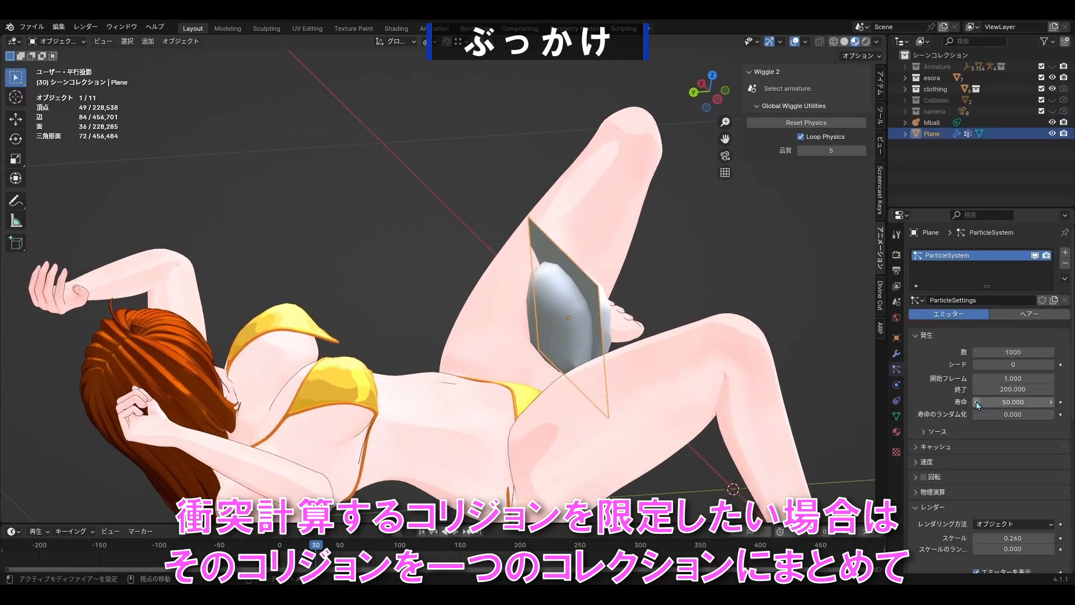
pyautogui.scroll(-10, 977, 404)
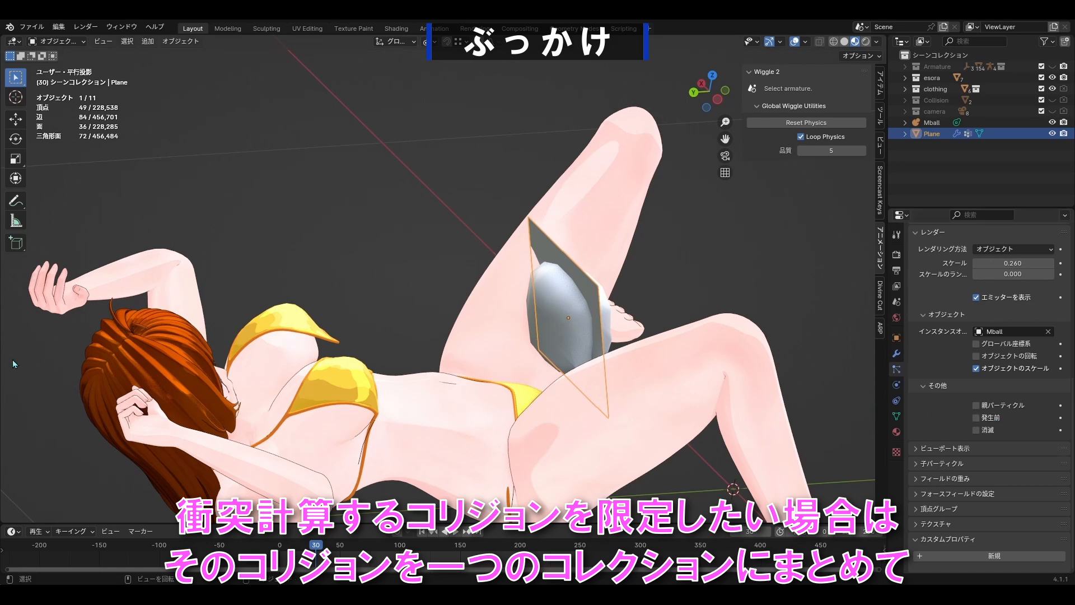
pyautogui.scroll(15, 917, 359)
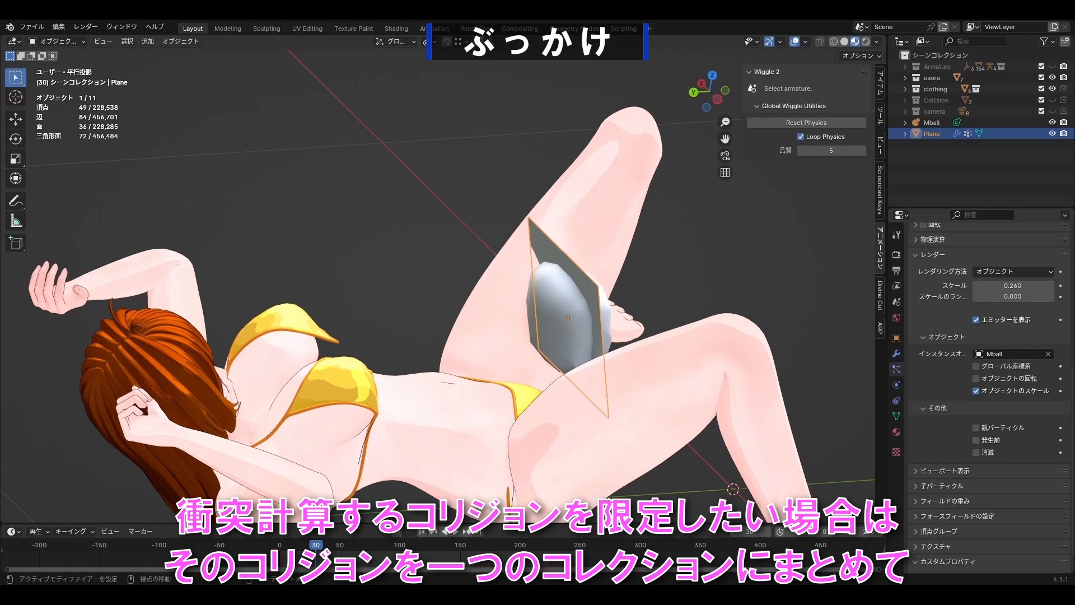
pyautogui.scroll(-2, 946, 398)
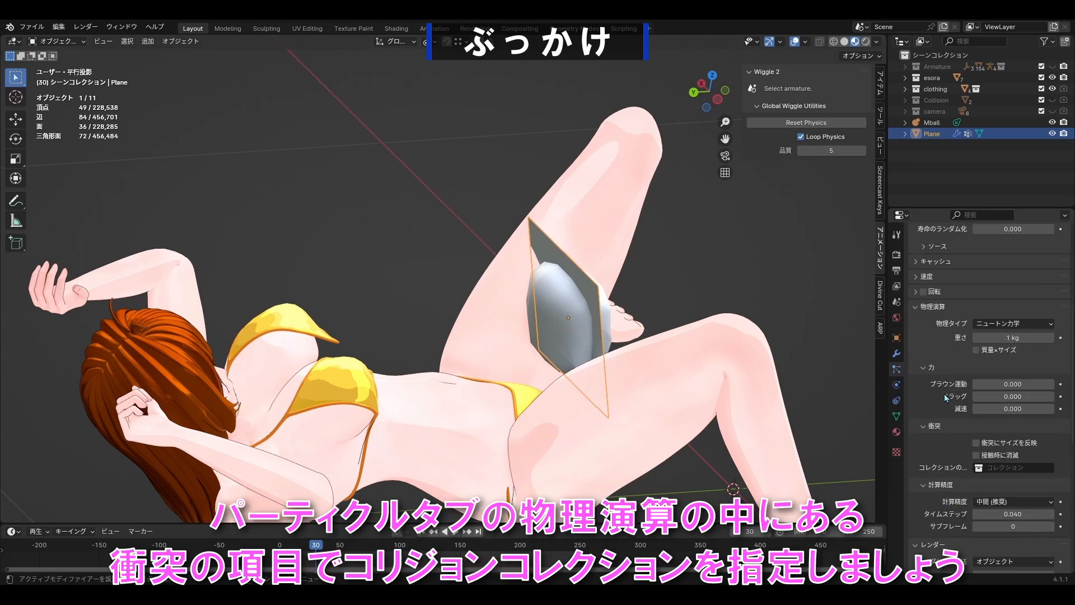
pyautogui.click(989, 467)
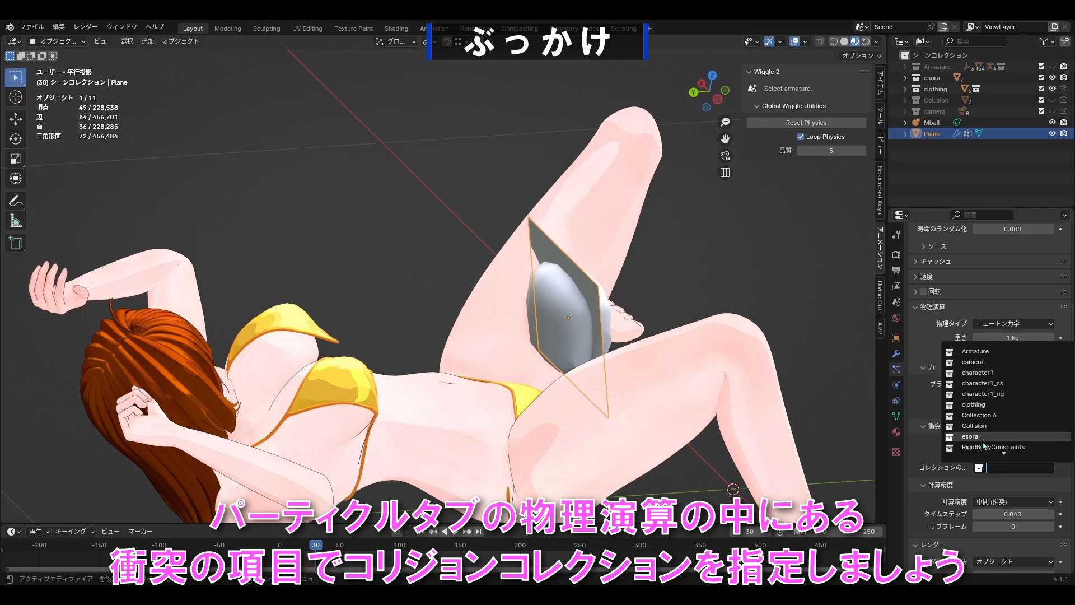
pyautogui.click(993, 445)
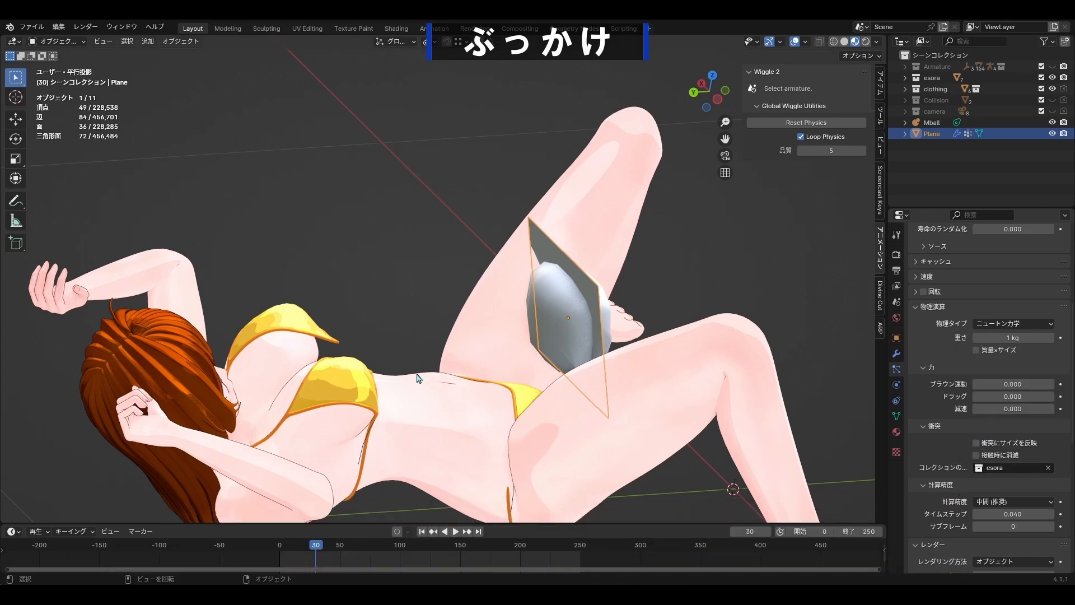
# Step: Play the animation to check how the particles collide with the body, and stop it
pyautogui.moveTo(418, 377); pyautogui.dragTo(370, 384, button='middle')
pyautogui.click(456, 531)
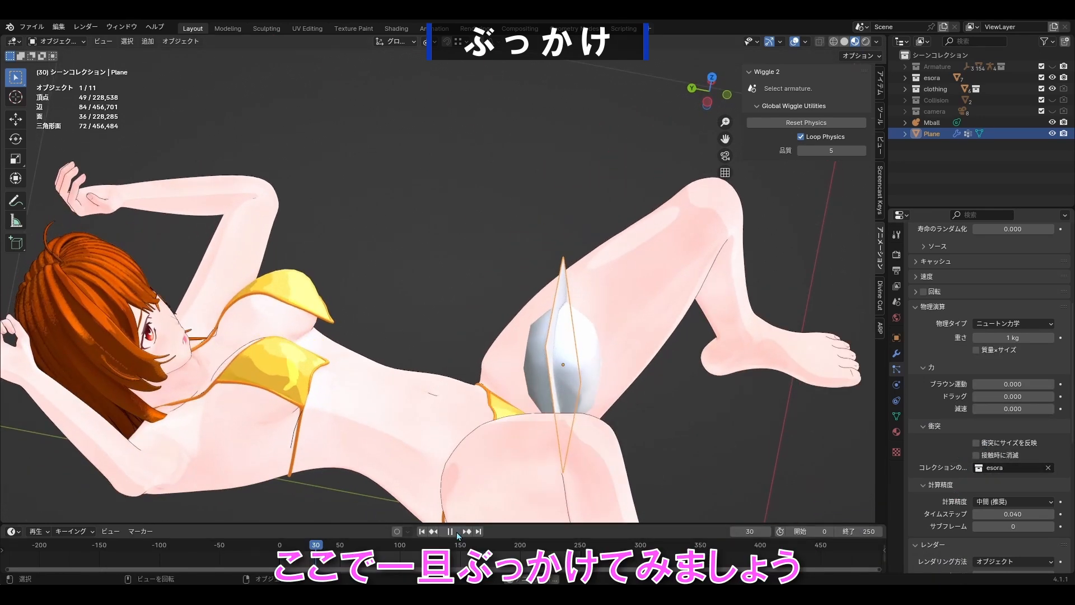
pyautogui.moveTo(428, 397); pyautogui.dragTo(455, 469, button='middle')
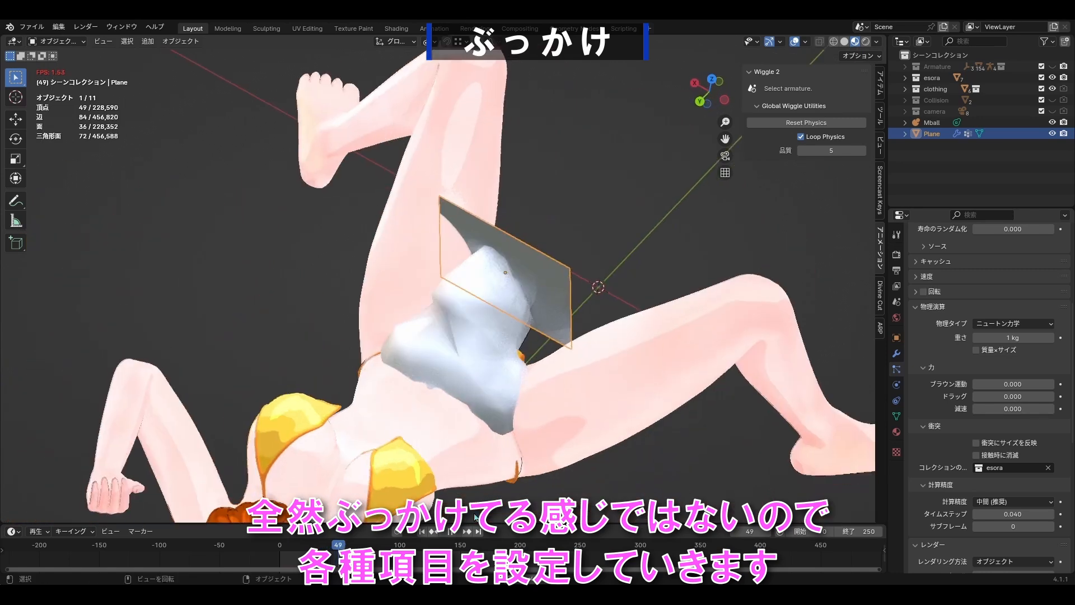
pyautogui.press('space')
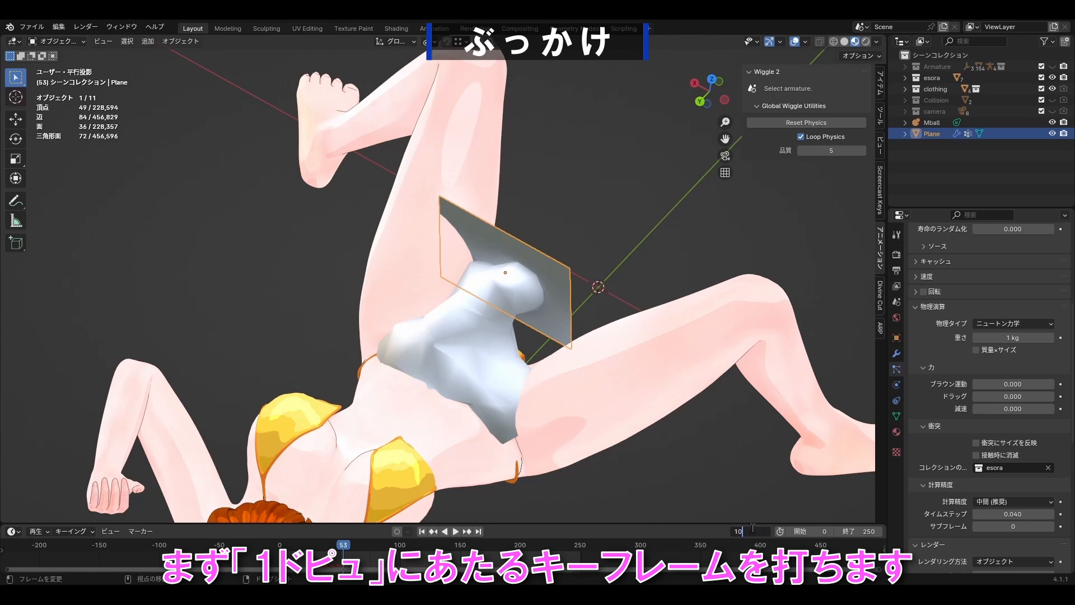
# Step: At frame 100, set the particle lifetime to 1 and keyframe it together with the normal velocity at 0 m/s
pyautogui.write('0')
pyautogui.press('Return')
pyautogui.scroll(8, 988, 511)
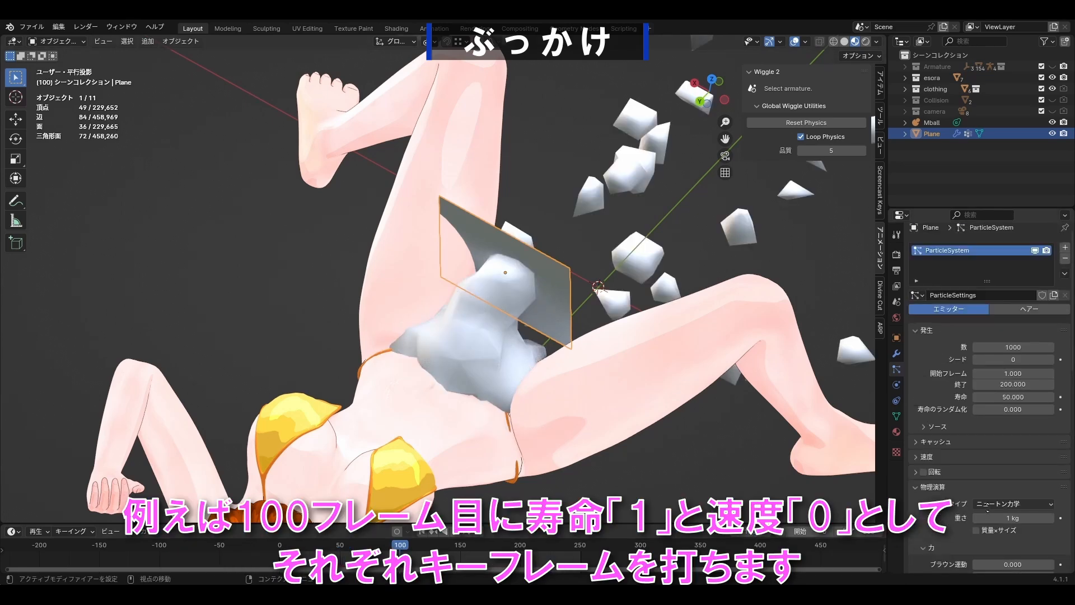
pyautogui.scroll(1, 987, 511)
pyautogui.doubleClick(1013, 402)
pyautogui.write('1')
pyautogui.press('Return')
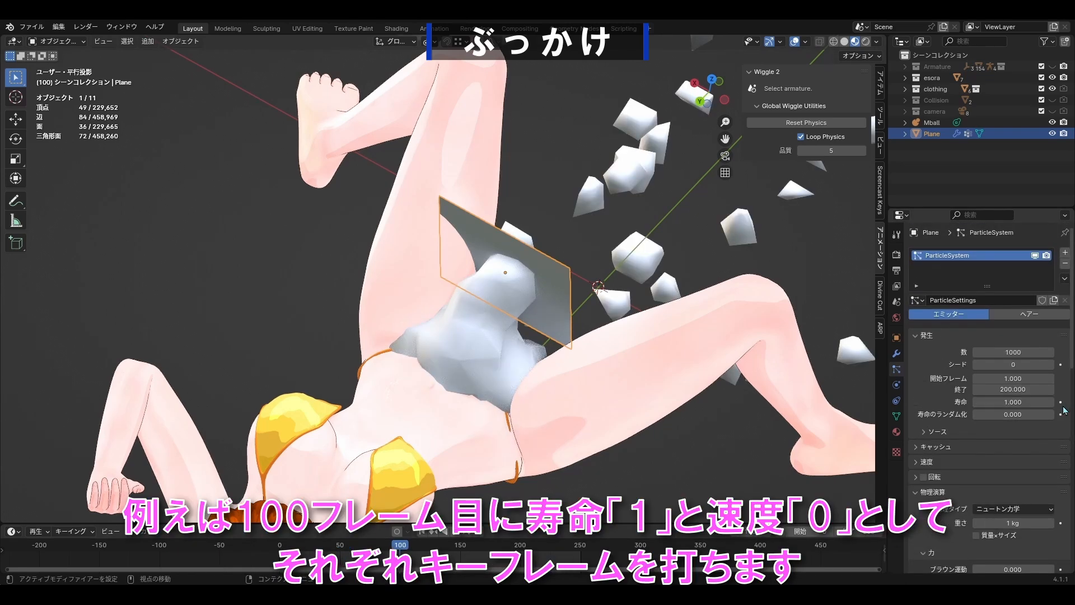
pyautogui.click(1060, 402)
pyautogui.click(928, 462)
pyautogui.click(1060, 479)
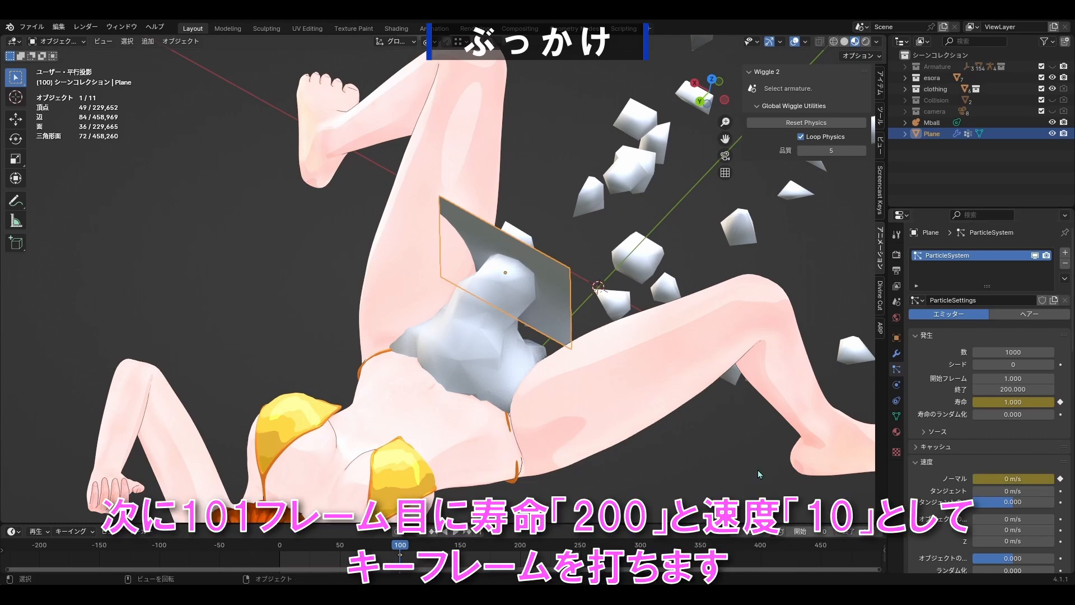
# Step: At frame 101, set and keyframe the particle lifetime at 200 and the normal velocity at 10 m/s
pyautogui.press('Right')
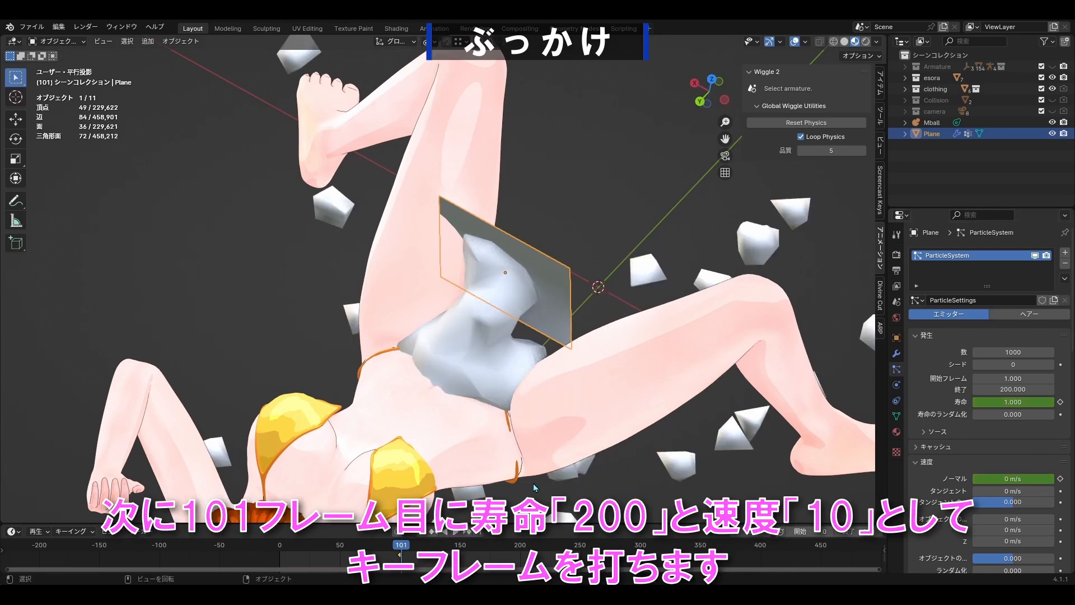
pyautogui.click(1004, 402)
pyautogui.write('200')
pyautogui.press('Return')
pyautogui.click(1060, 402)
pyautogui.doubleClick(1013, 479)
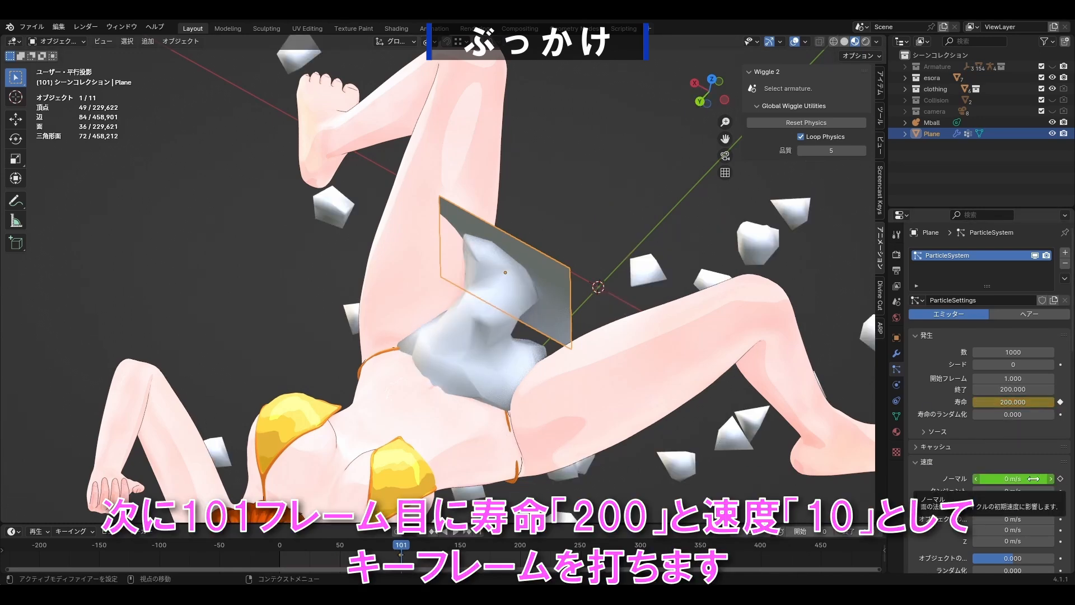
pyautogui.write('10')
pyautogui.press('Return')
pyautogui.click(1060, 479)
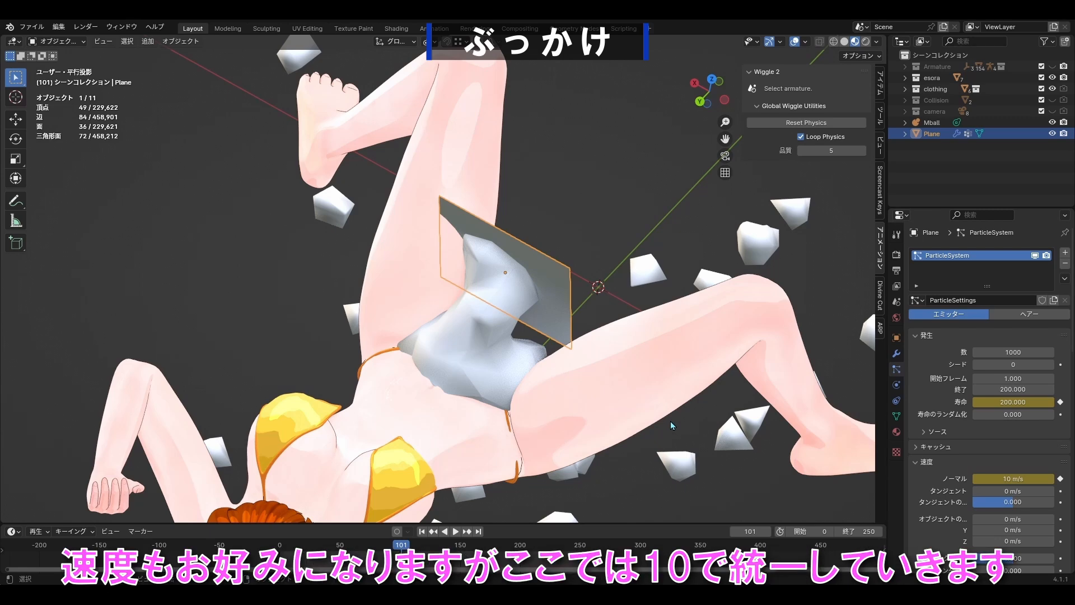
# Step: At frame 103, set and keyframe the particle lifetime at 1 and the normal velocity at 0 m/s
pyautogui.moveTo(611, 389); pyautogui.dragTo(636, 324, button='middle')
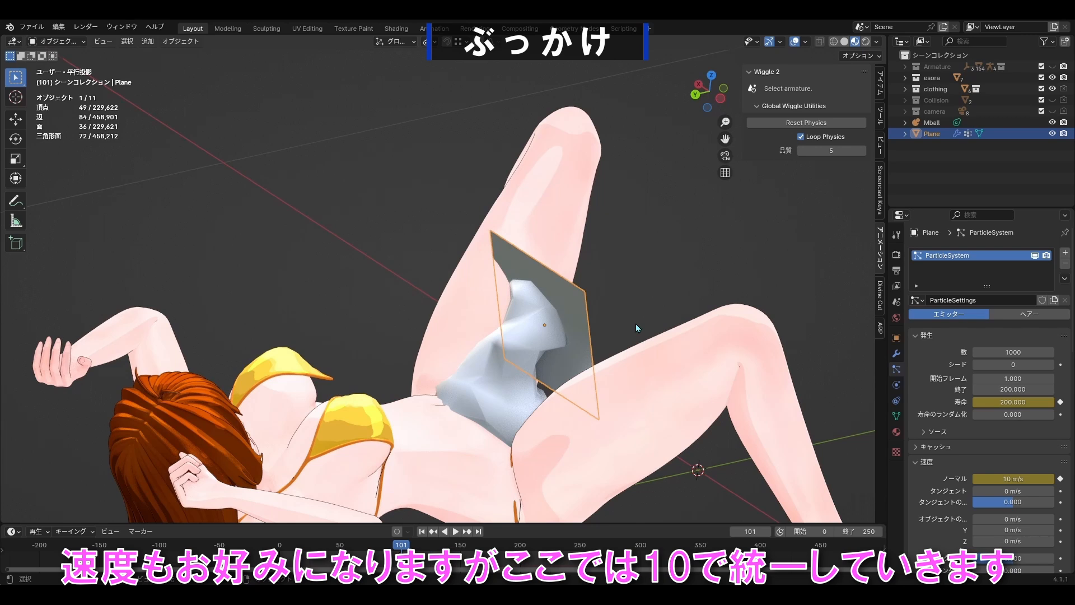
pyautogui.press('Right')
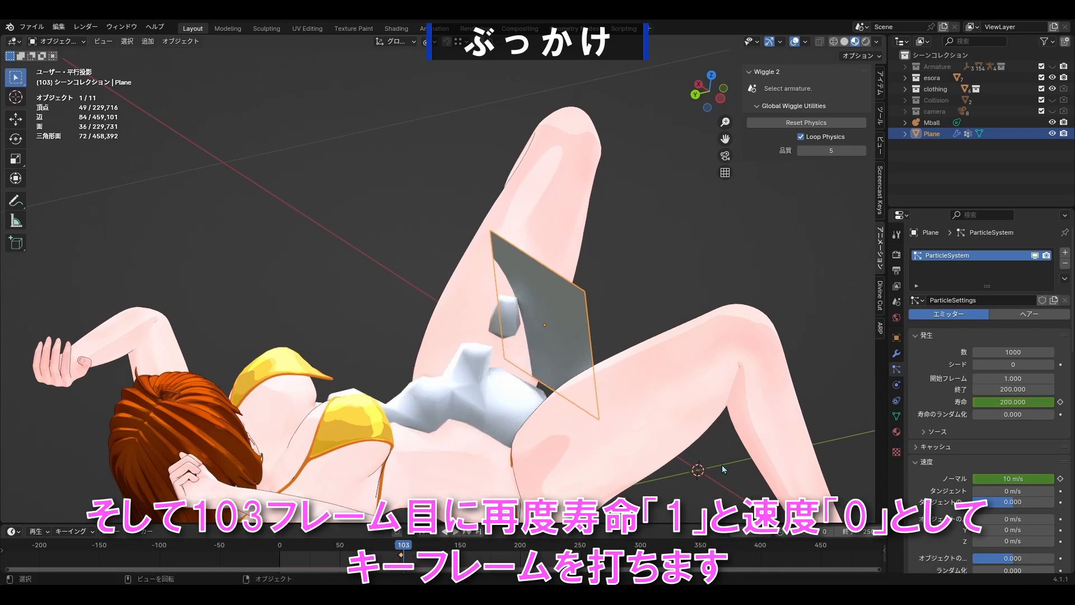
pyautogui.moveTo(1014, 401); pyautogui.dragTo(1000, 402)
pyautogui.press('i')
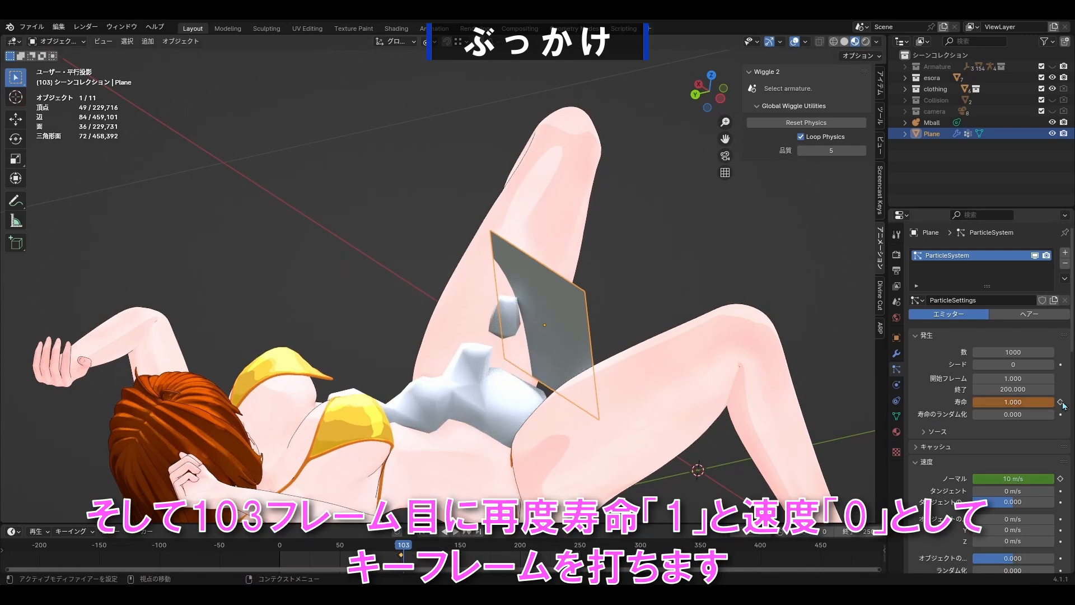
pyautogui.press('i')
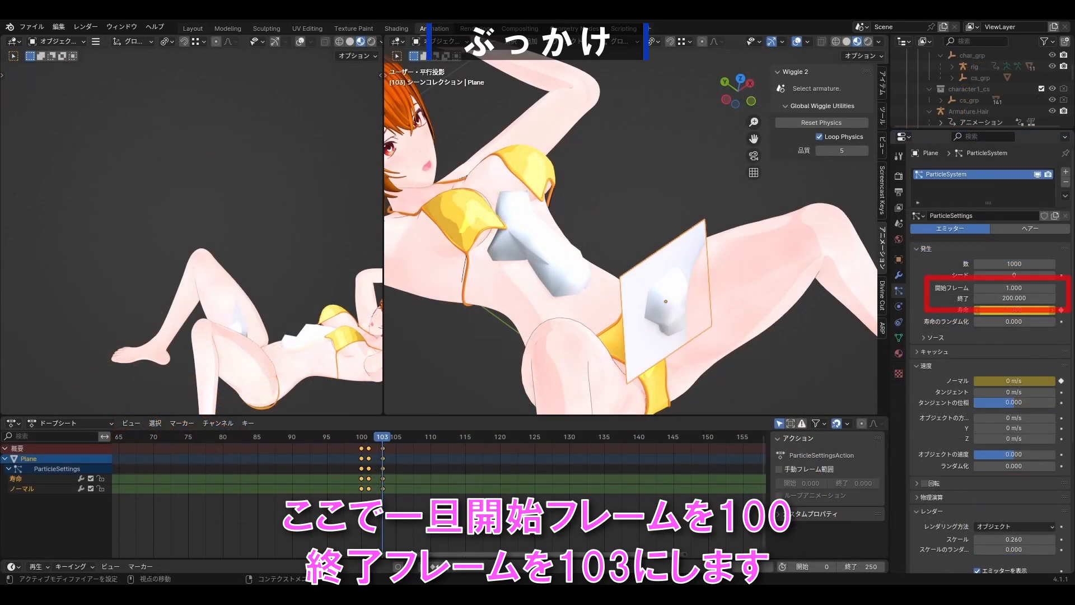
# Step: Set the particle emission's start frame to 100 and its end frame to 103
pyautogui.doubleClick(1018, 287)
pyautogui.write('100')
pyautogui.press('Tab')
pyautogui.write('103')
pyautogui.press('Return')
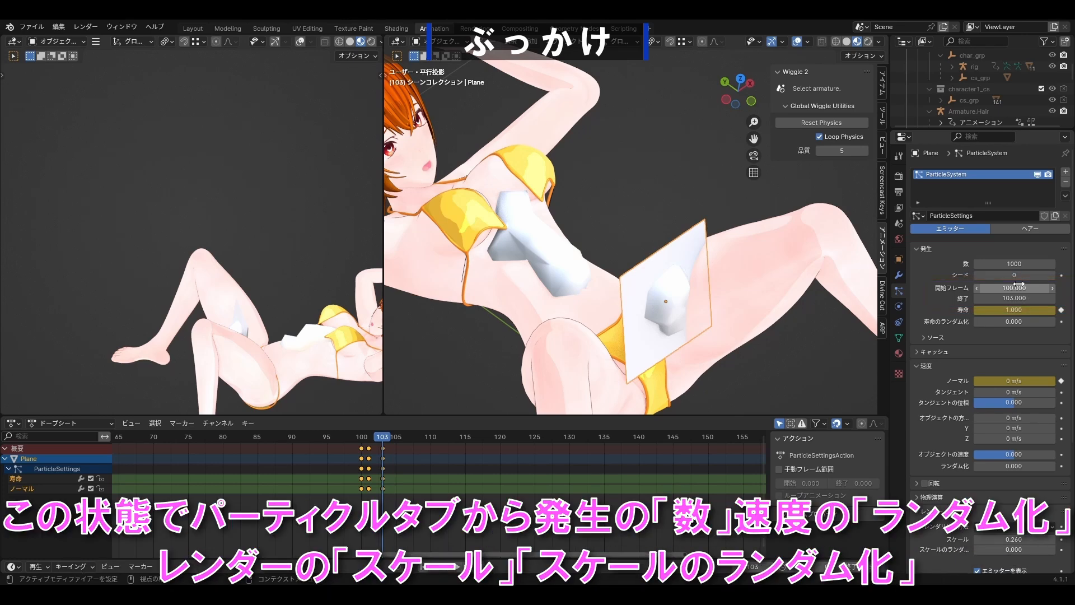
# Step: Set the particle count to 50, velocity randomness to 0.060, render scale to 0.170 and scale randomness to 0.200
pyautogui.click(1027, 265)
pyautogui.write('50')
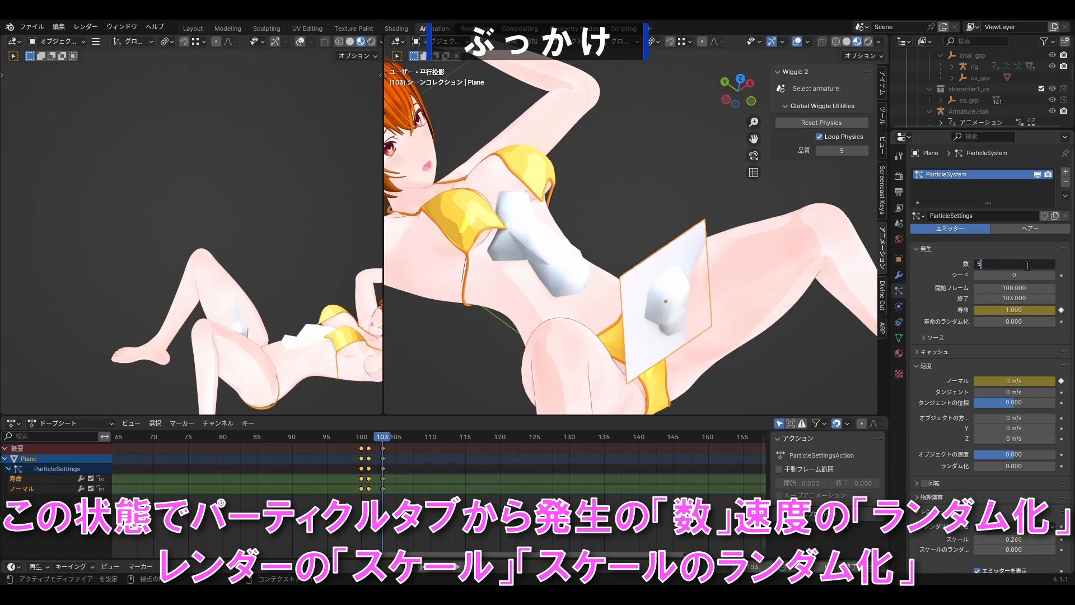
pyautogui.press('Return')
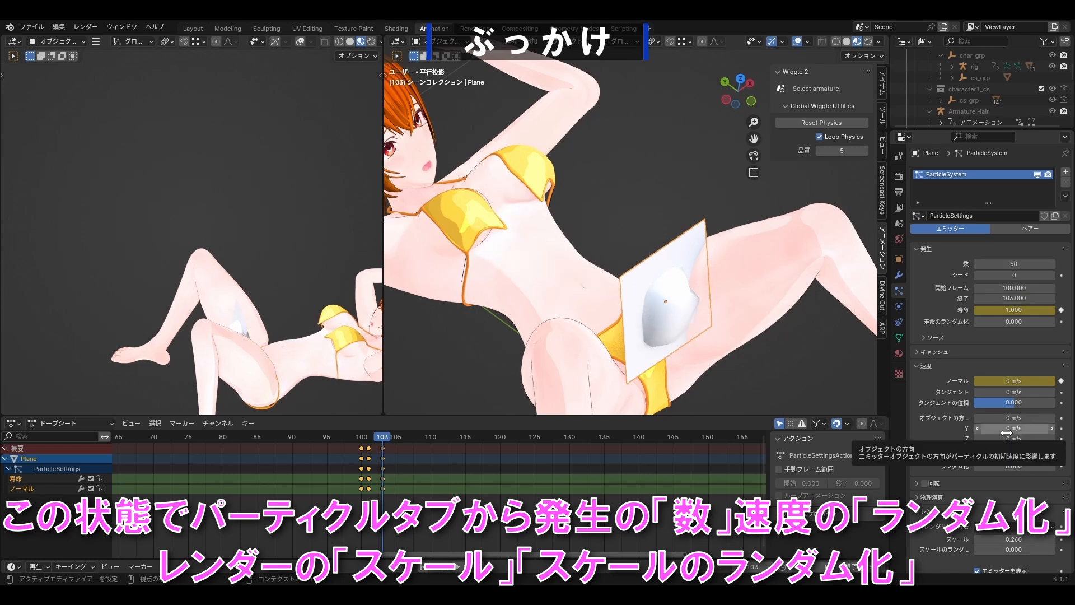
pyautogui.scroll(-8, 1010, 466)
pyautogui.scroll(-1, 959, 520)
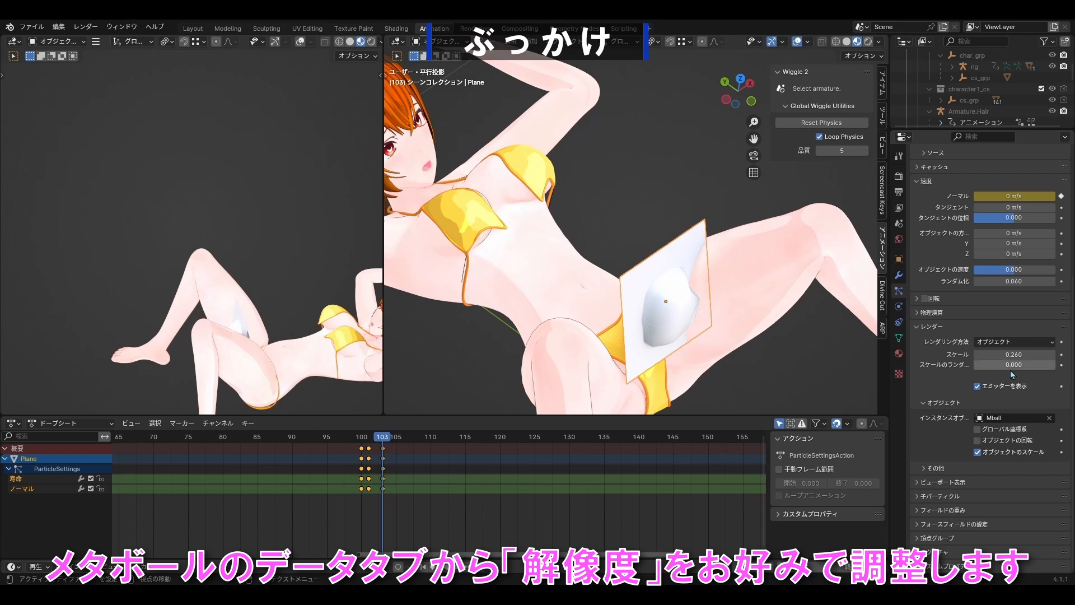
pyautogui.scroll(-10, 697, 177)
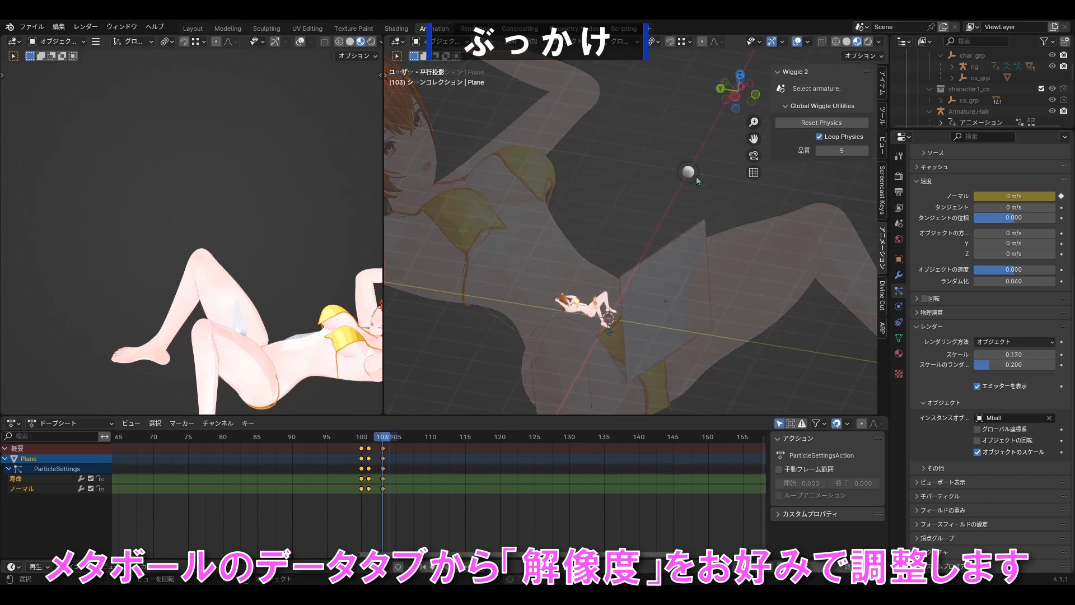
# Step: Set the instanced metaball's viewport and render resolution to 100 mm
pyautogui.click(688, 172)
pyautogui.click(898, 307)
pyautogui.moveTo(1014, 204); pyautogui.dragTo(1011, 203)
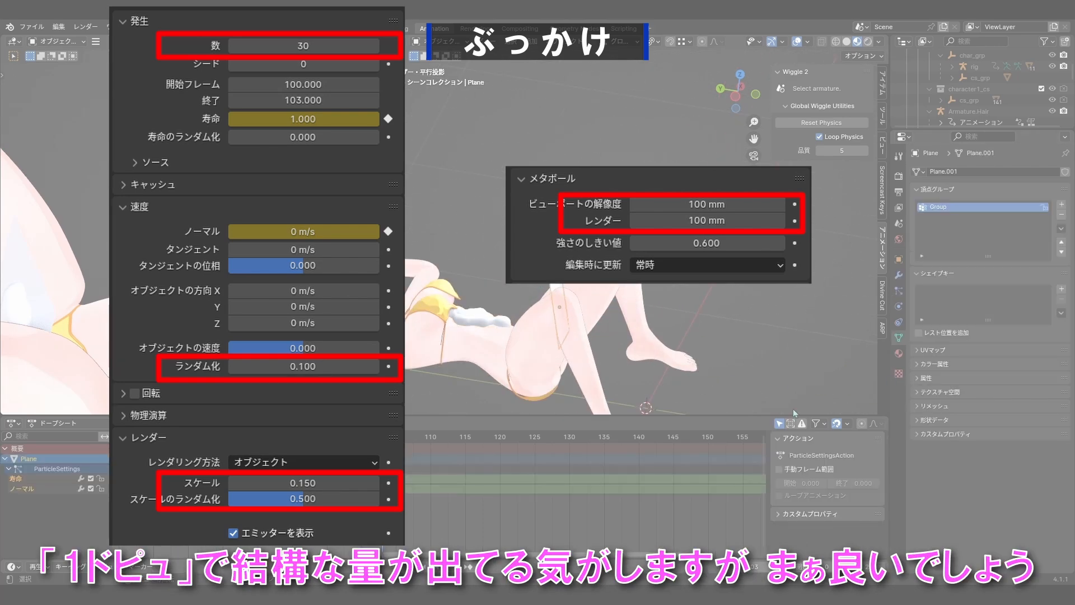
pyautogui.click(899, 309)
pyautogui.moveTo(592, 326); pyautogui.dragTo(583, 358, button='middle')
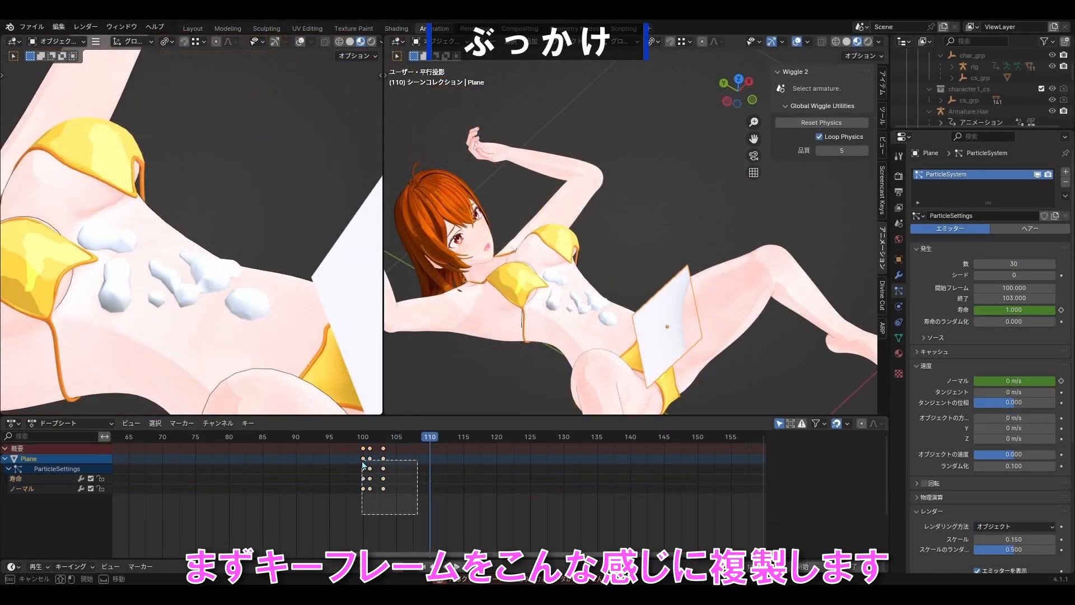
# Step: Copy the particle lifetime and normal velocity keyframes at frames 100 to 103 and paste them at frames 110 and 120
pyautogui.moveTo(388, 456); pyautogui.dragTo(350, 468)
pyautogui.hotkey('ctrl', 'c')
pyautogui.hotkey('ctrl', 'v')
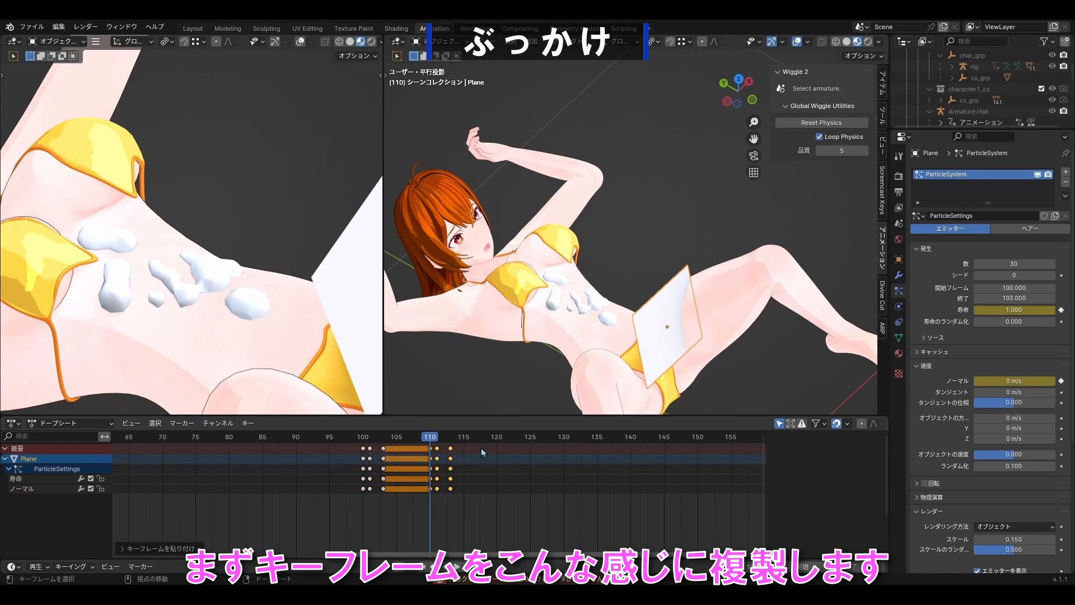
pyautogui.click(498, 442)
pyautogui.hotkey('ctrl', 'v')
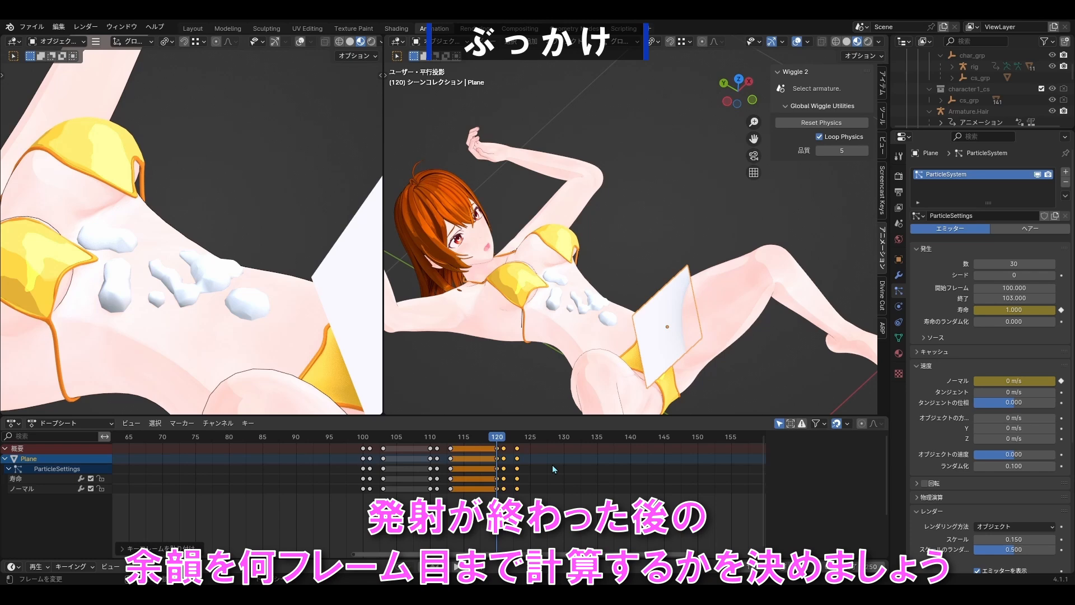
# Step: Set the scene's end frame to 400
pyautogui.doubleClick(877, 563)
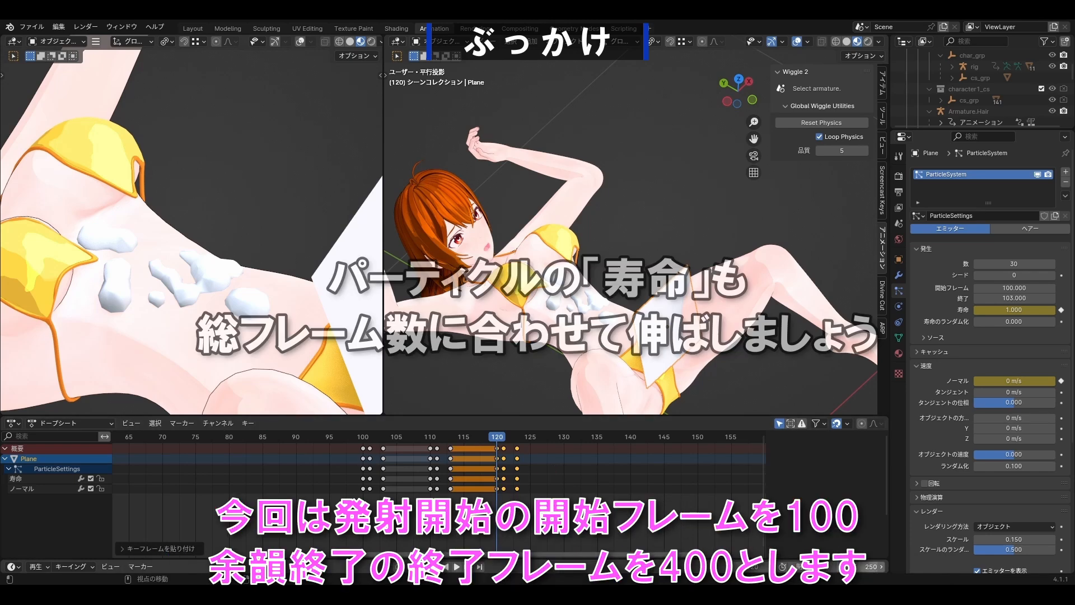
pyautogui.write('400')
pyautogui.press('Return')
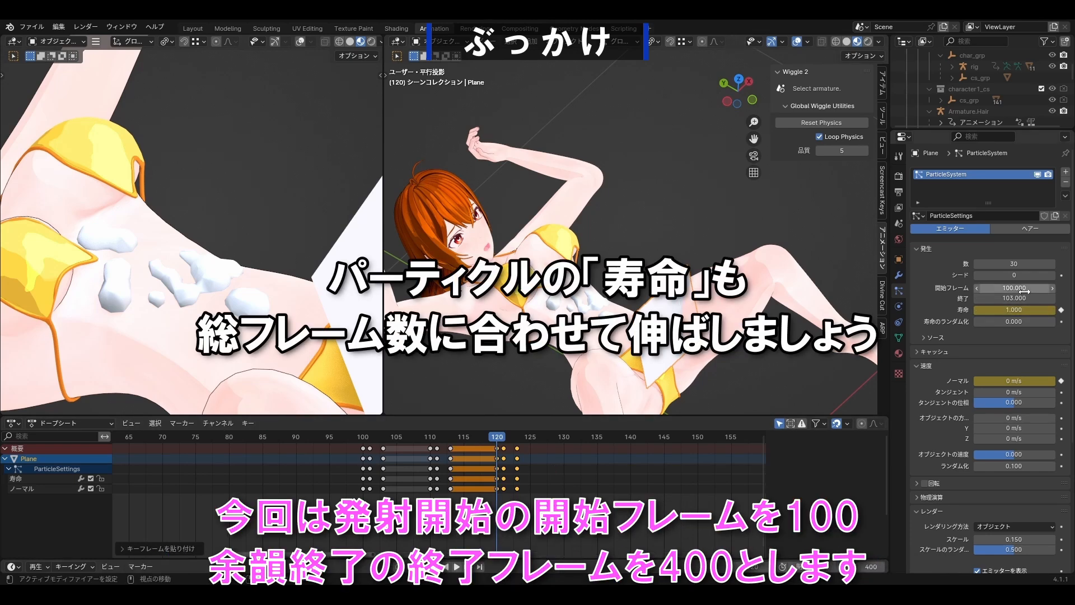
# Step: Set the particle emission's end frame to 400 and the particle count to 3000
pyautogui.write('400')
pyautogui.press('Return')
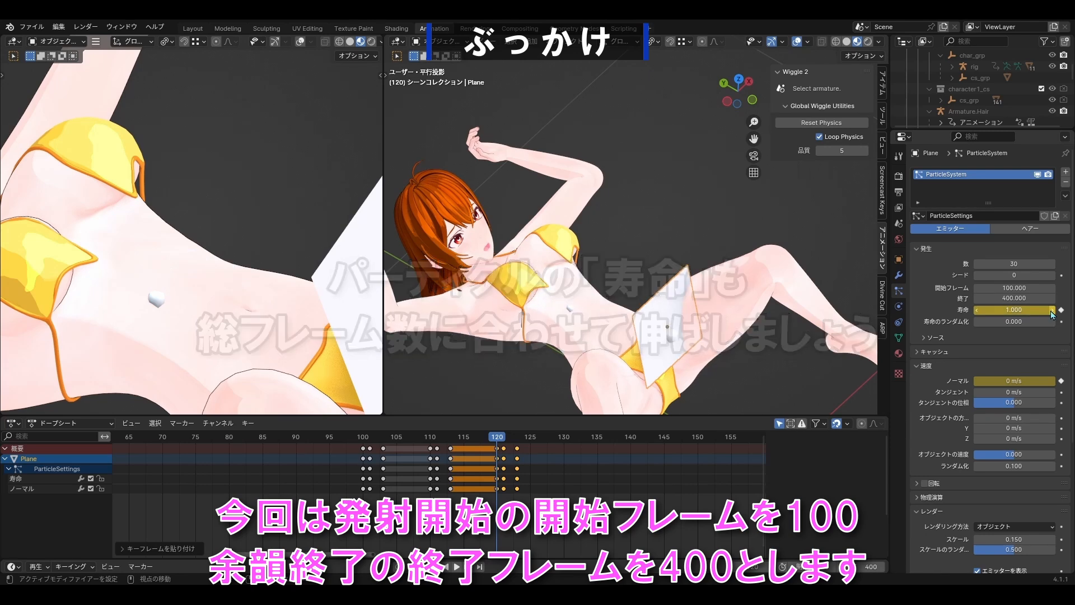
pyautogui.click(1040, 262)
pyautogui.write('3000')
pyautogui.press('Return')
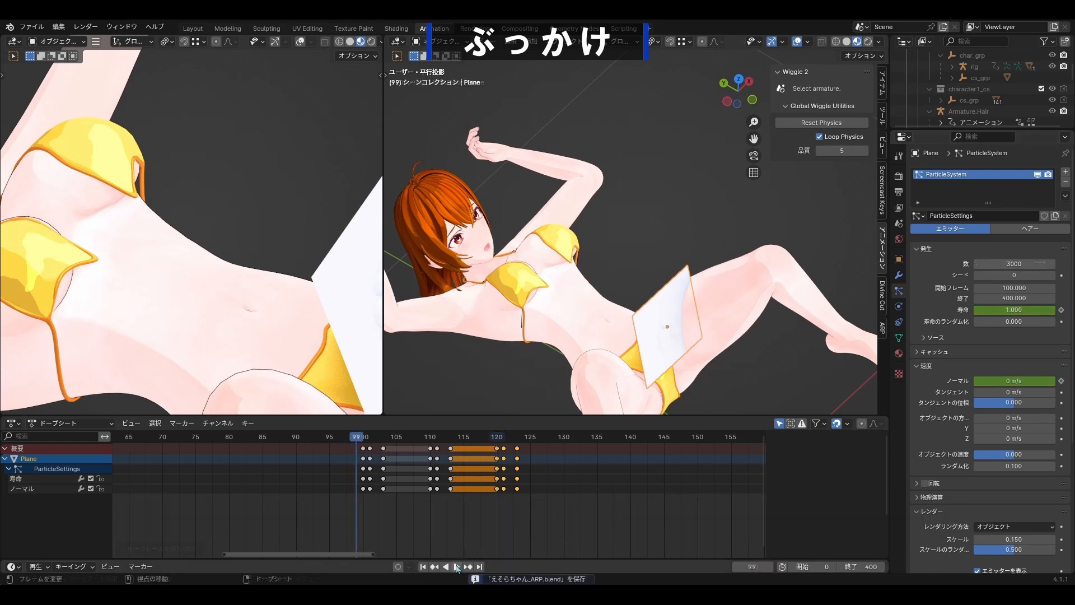
# Step: Play the animation from frame 99 to check how the repeated particle bursts land on the body
pyautogui.press('space')
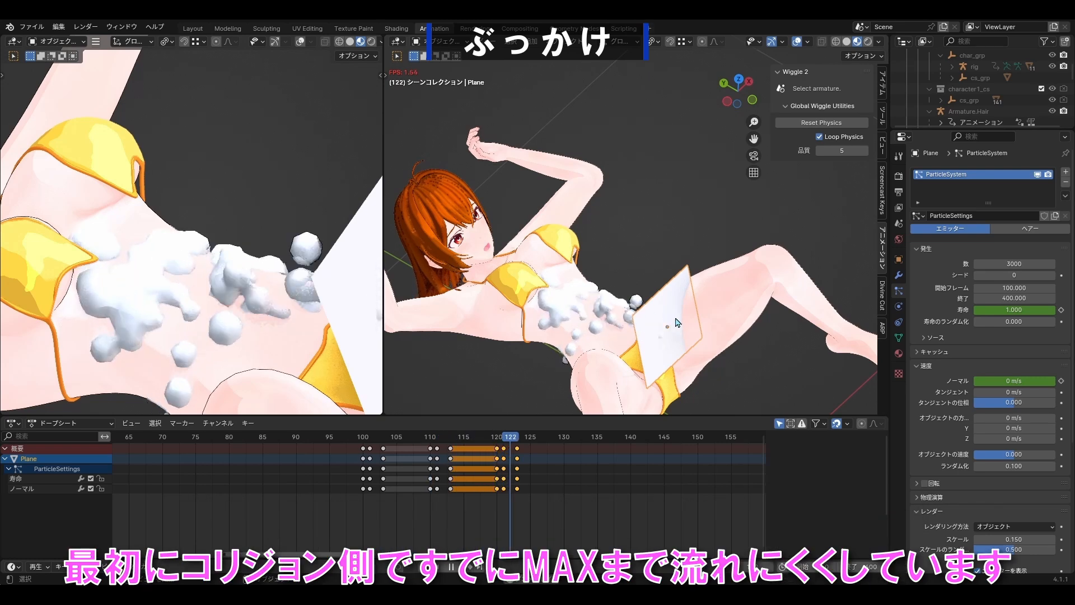
pyautogui.moveTo(669, 324); pyautogui.dragTo(712, 324, button='middle')
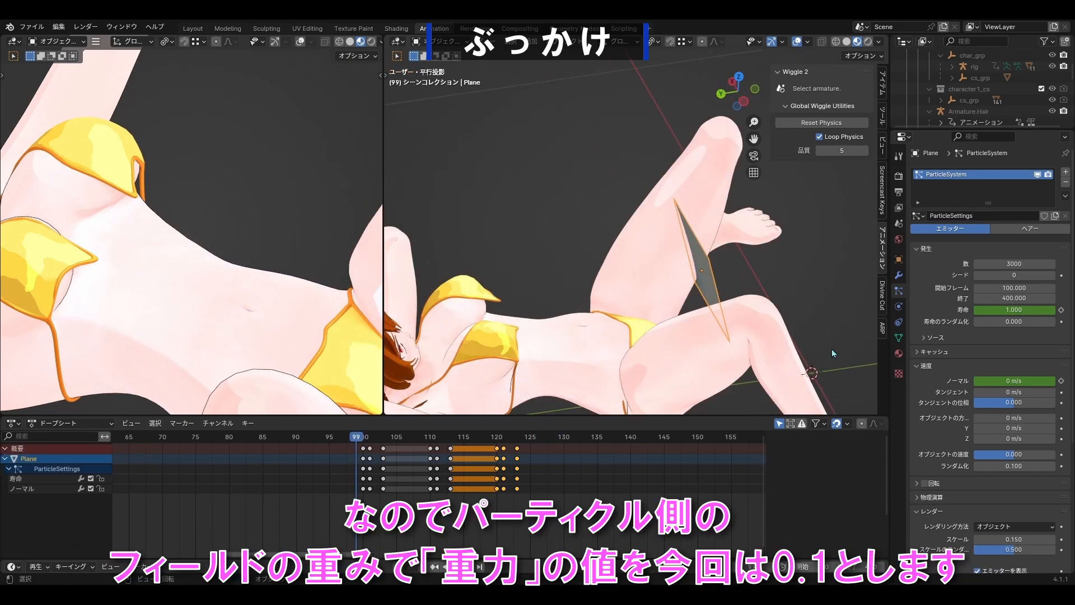
# Step: Set the gravity in the particle system's field weights to 0.1
pyautogui.scroll(-8, 975, 507)
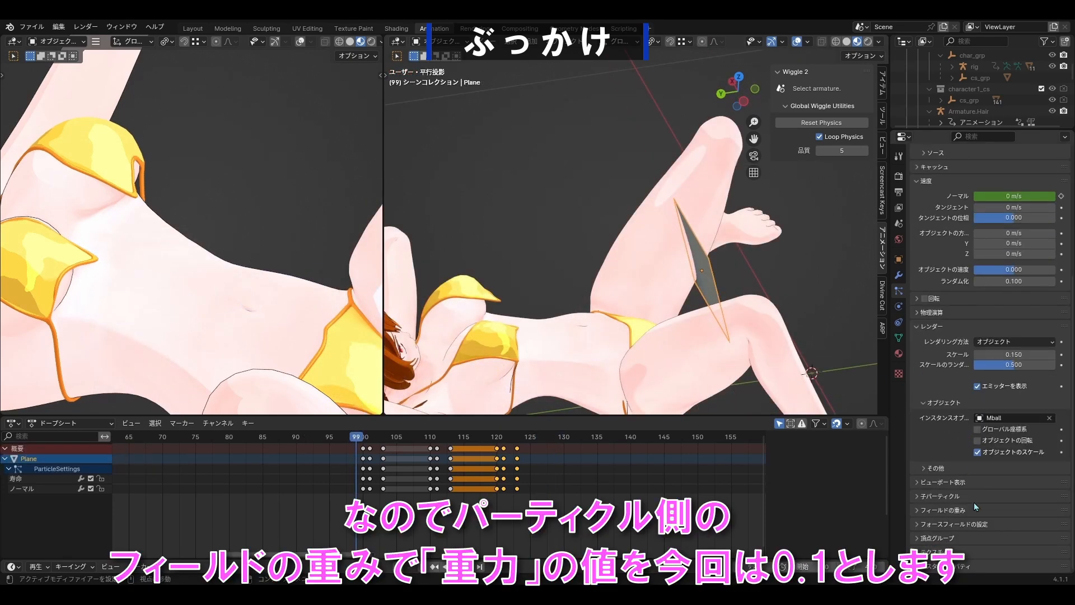
pyautogui.click(939, 510)
pyautogui.scroll(-3, 986, 504)
pyautogui.click(1023, 471)
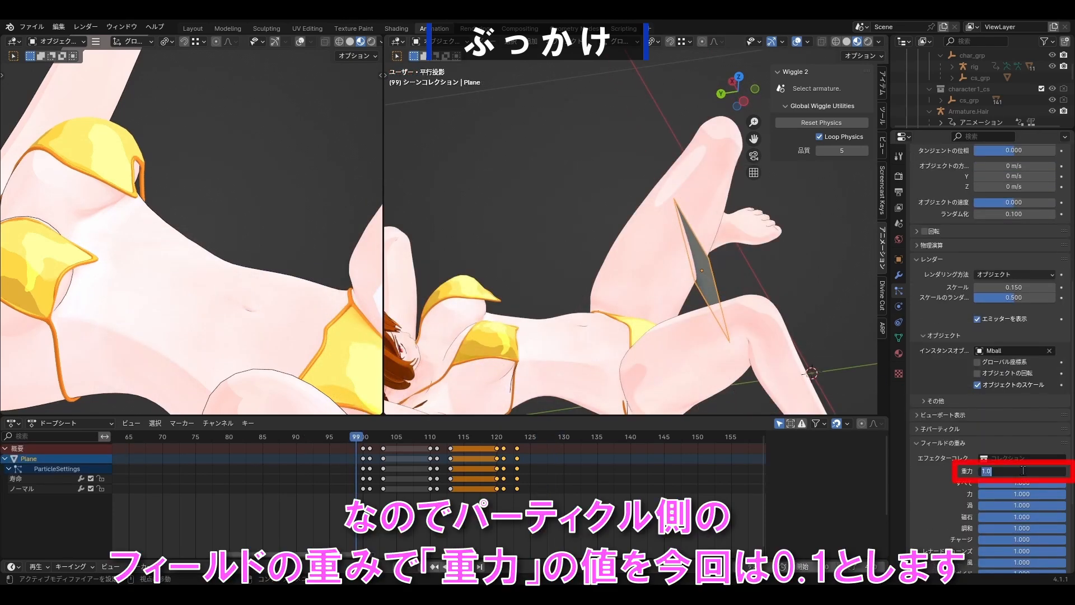
pyautogui.press('space')
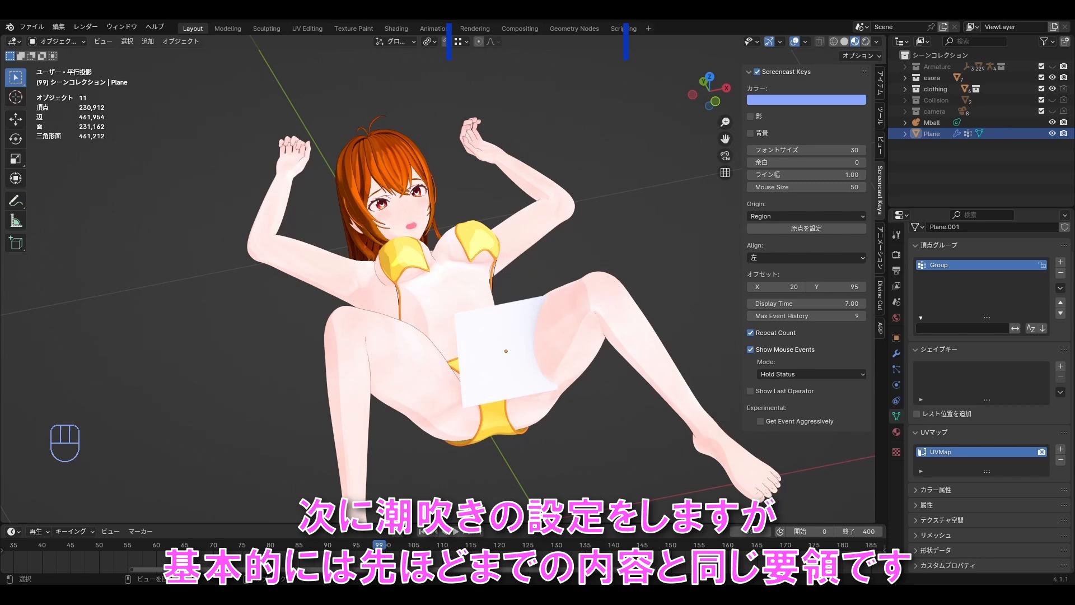
# Step: Duplicate the emitter plane, rotate the copy -135° in the right side view and position it close to the character's pelvis
pyautogui.click(509, 385)
pyautogui.scroll(1, 509, 386)
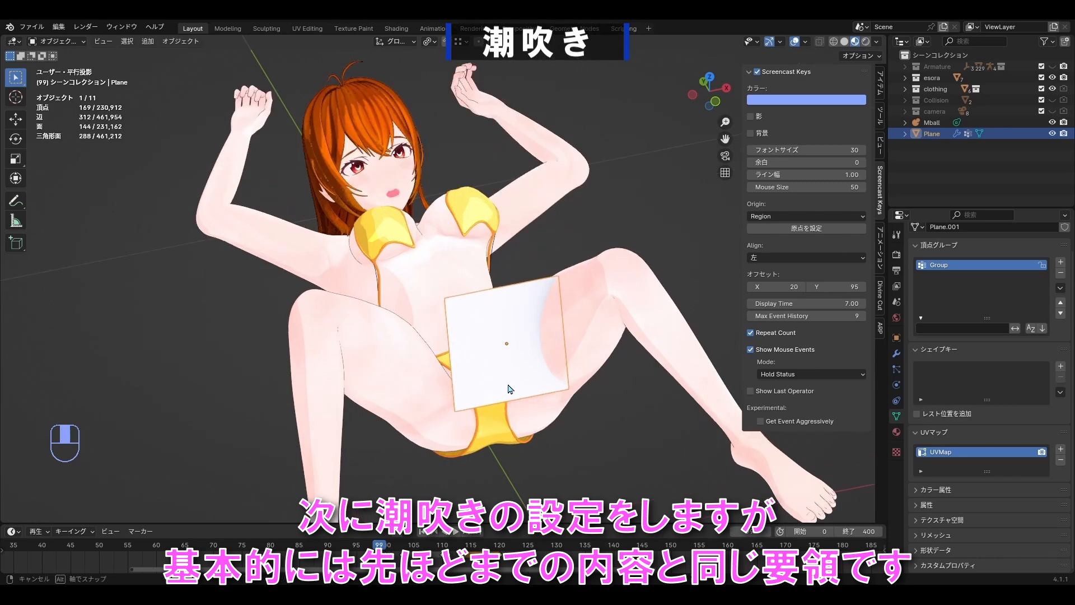
pyautogui.moveTo(509, 386); pyautogui.dragTo(524, 370, button='middle')
pyautogui.scroll(2, 525, 371)
pyautogui.press('KP_3')
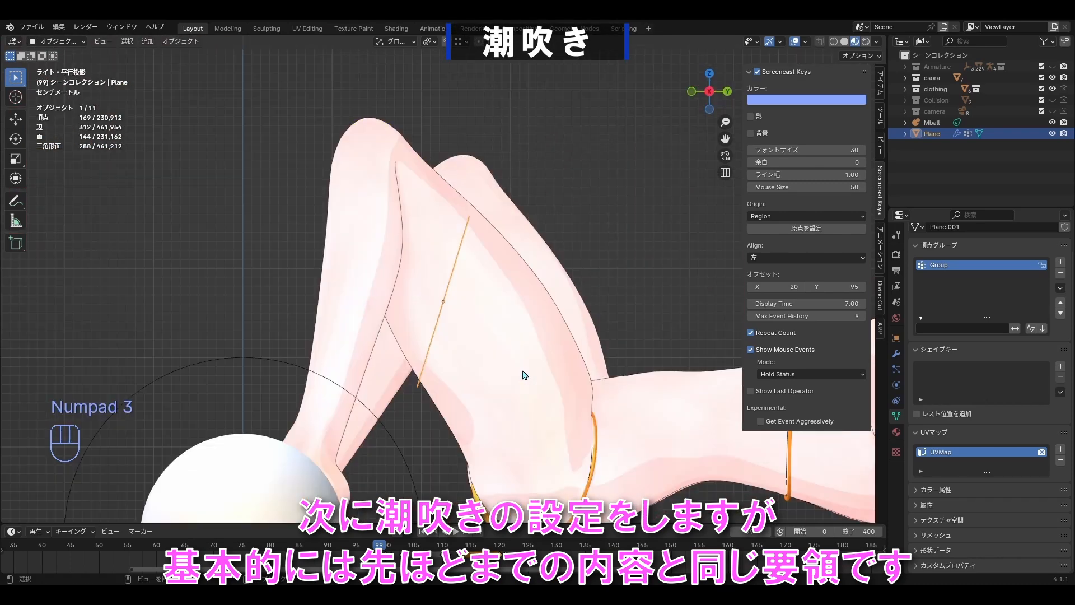
pyautogui.hotkey('shift', 'd')
pyautogui.click(550, 482)
pyautogui.press('r')
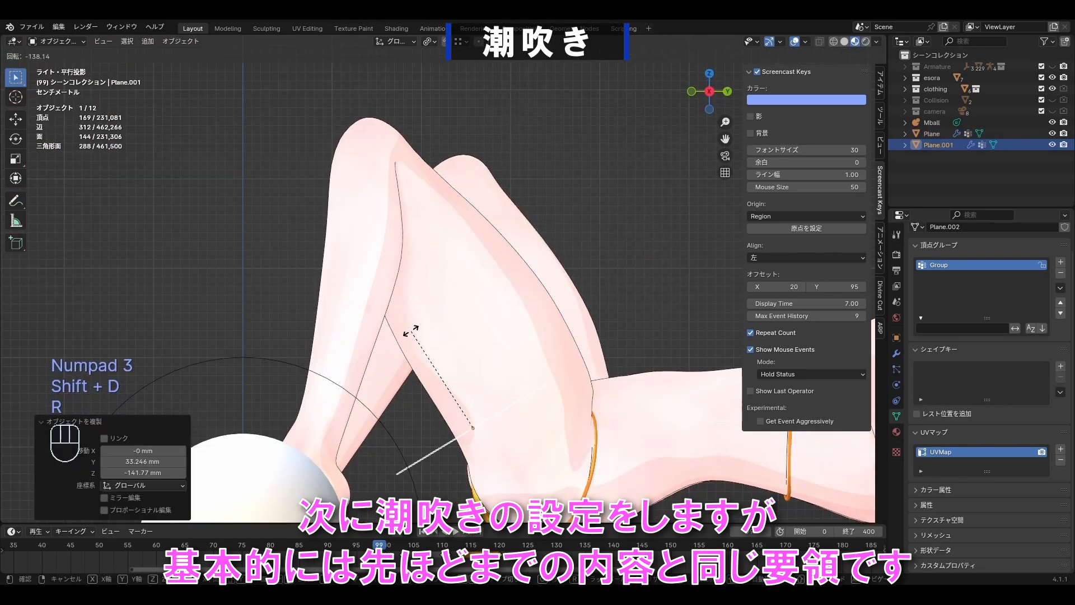
pyautogui.click(415, 331)
pyautogui.press('g')
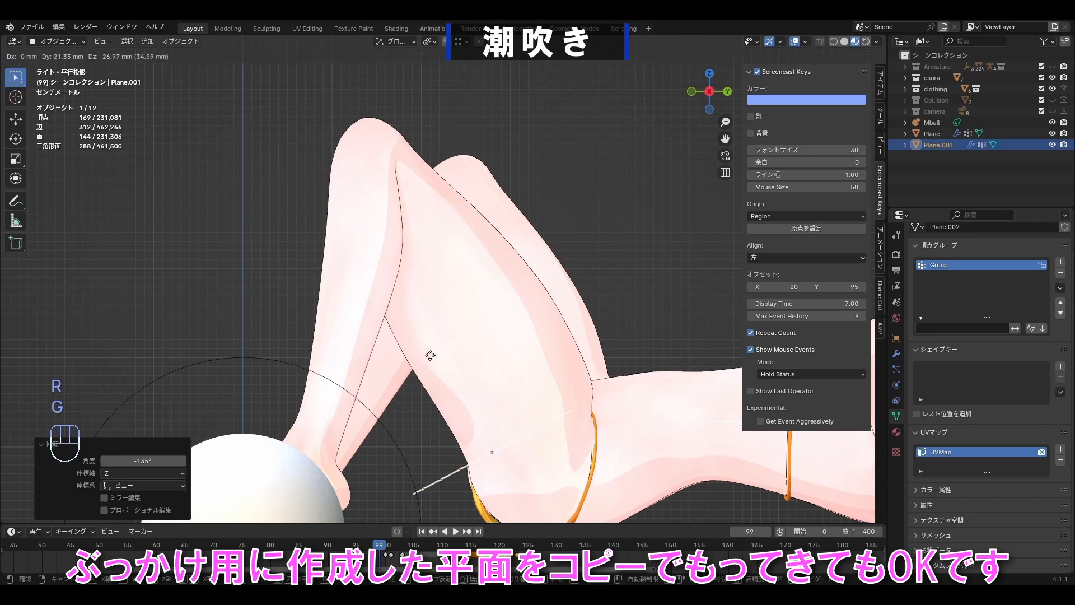
pyautogui.click(427, 355)
# Step: Shift the duplicated plane in the front view by about -10.8 mm in X and -5.4 mm in Z
pyautogui.moveTo(427, 355)
pyautogui.mouseDown(button='middle')
pyautogui.moveTo(495, 371)
pyautogui.moveTo(497, 350)
pyautogui.moveTo(428, 372)
pyautogui.moveTo(443, 368)
pyautogui.mouseUp(button='middle')
pyautogui.press('KP_1')
pyautogui.press('g')
pyautogui.click(503, 369)
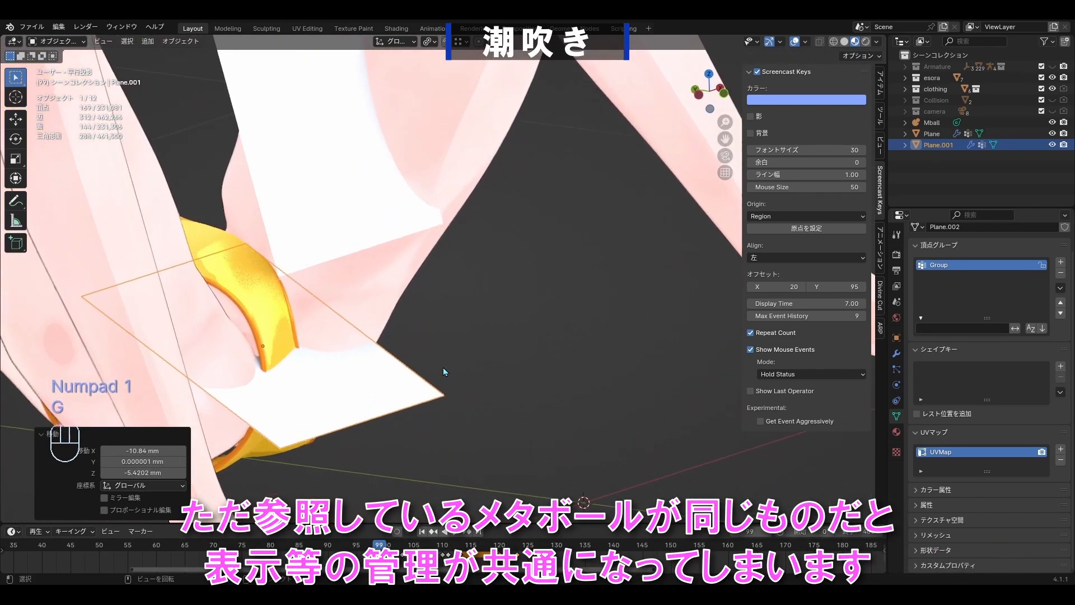
pyautogui.press('space')
pyautogui.press('space')
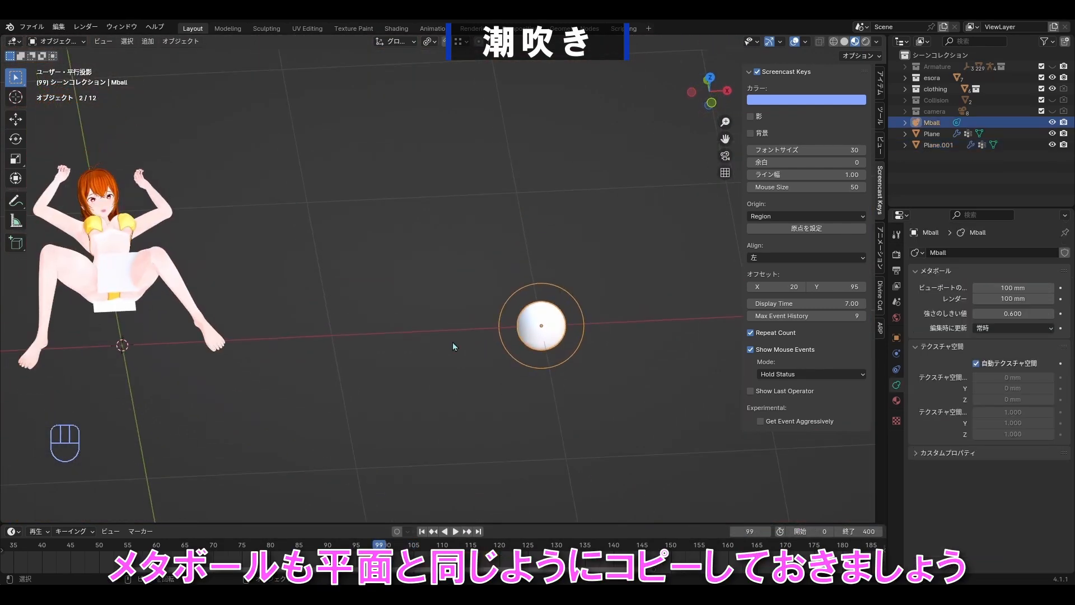
# Step: Duplicate the metaball and offset the copy 500 mm along the X axis
pyautogui.hotkey('shift', 'd')
pyautogui.write('x500')
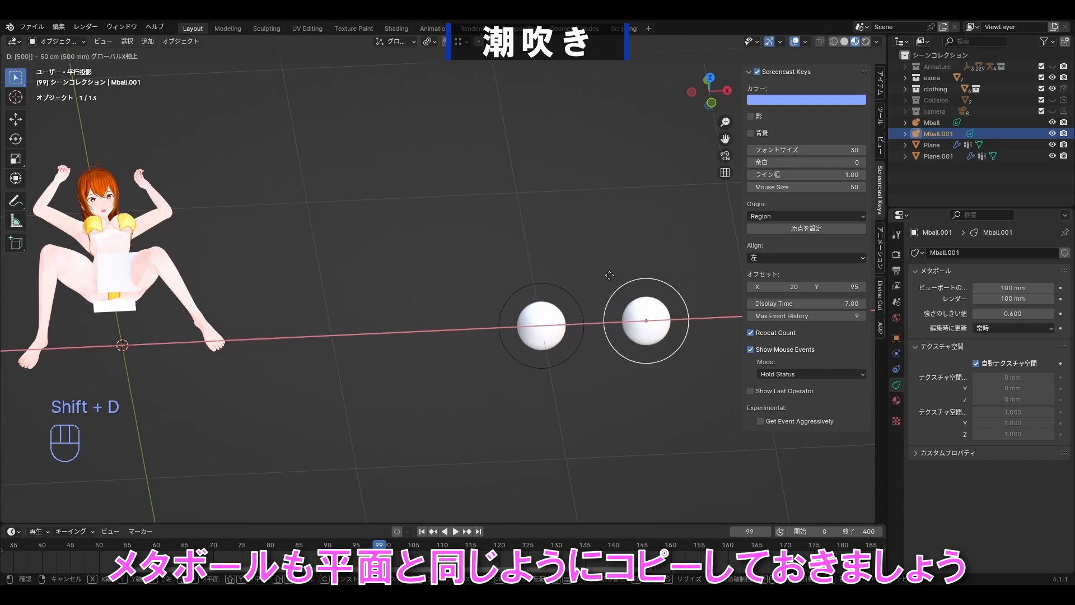
pyautogui.press('Return')
pyautogui.click(608, 268)
# Step: Try moving the original metaball toward its copy to test how they are linked, cancelling each move
pyautogui.click(663, 323)
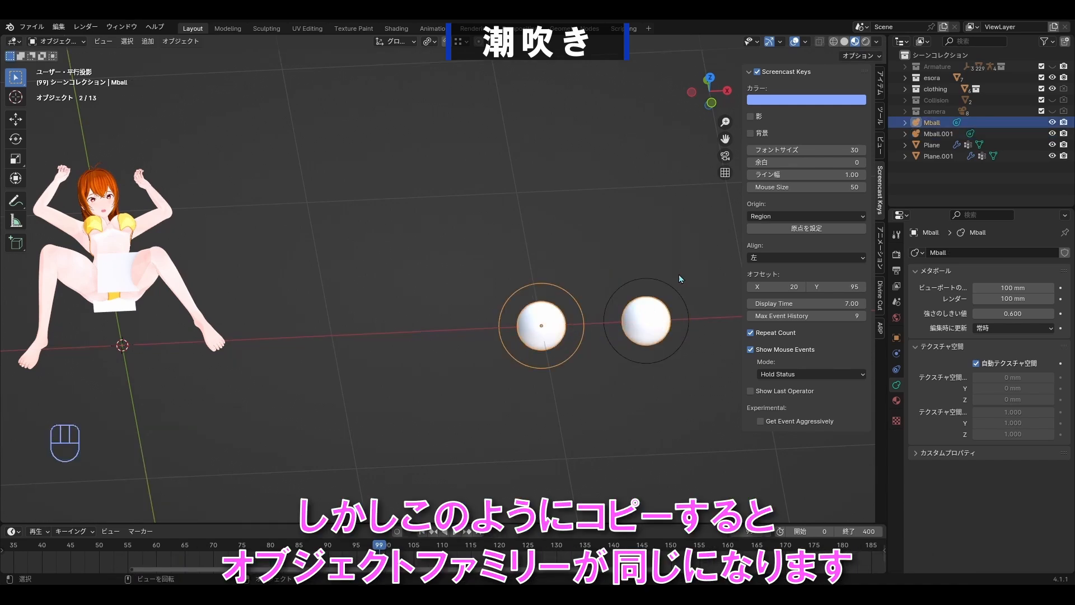
pyautogui.click(560, 332)
pyautogui.click(662, 329)
pyautogui.press('g')
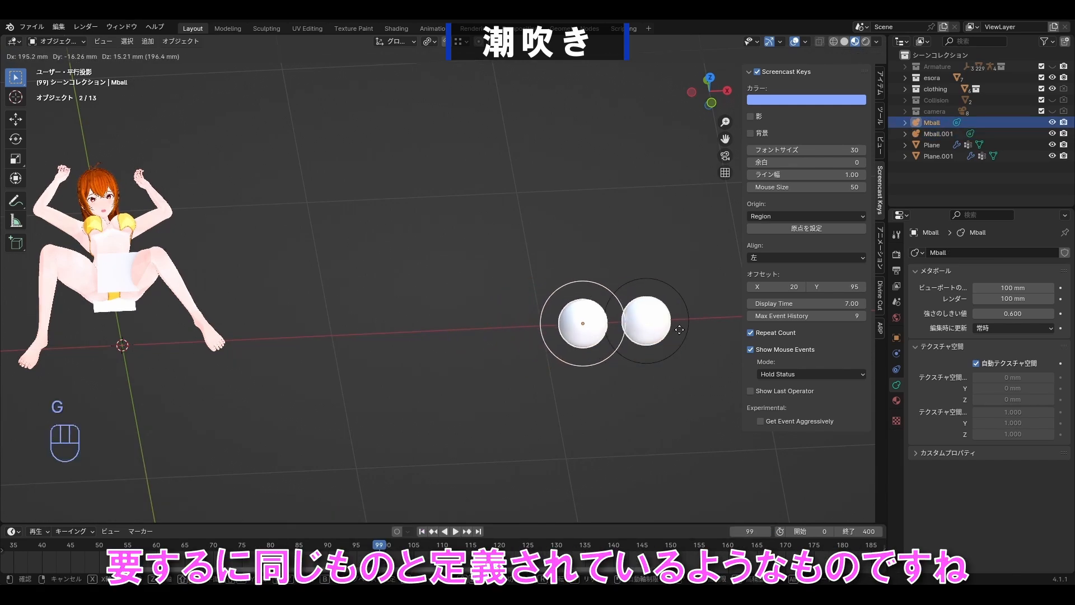
pyautogui.rightClick(642, 329)
pyautogui.click(668, 408)
pyautogui.click(656, 332)
pyautogui.press('g')
pyautogui.rightClick(626, 337)
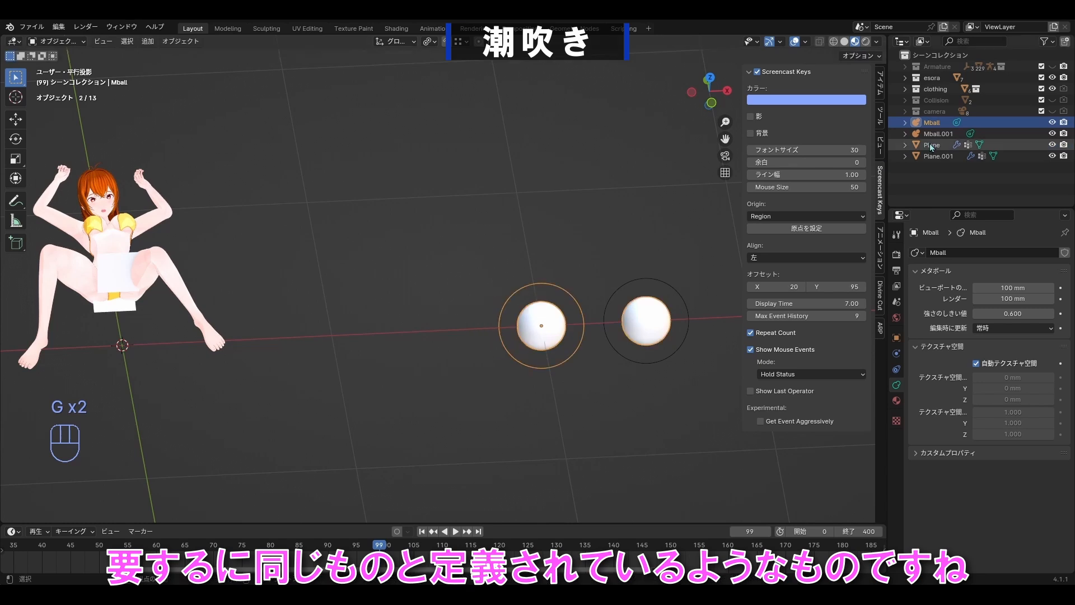
# Step: Try moving the duplicated metaball and once more the original, cancelling each move
pyautogui.click(937, 135)
pyautogui.press('g')
pyautogui.rightClick(608, 326)
pyautogui.press('g')
pyautogui.rightClick(627, 316)
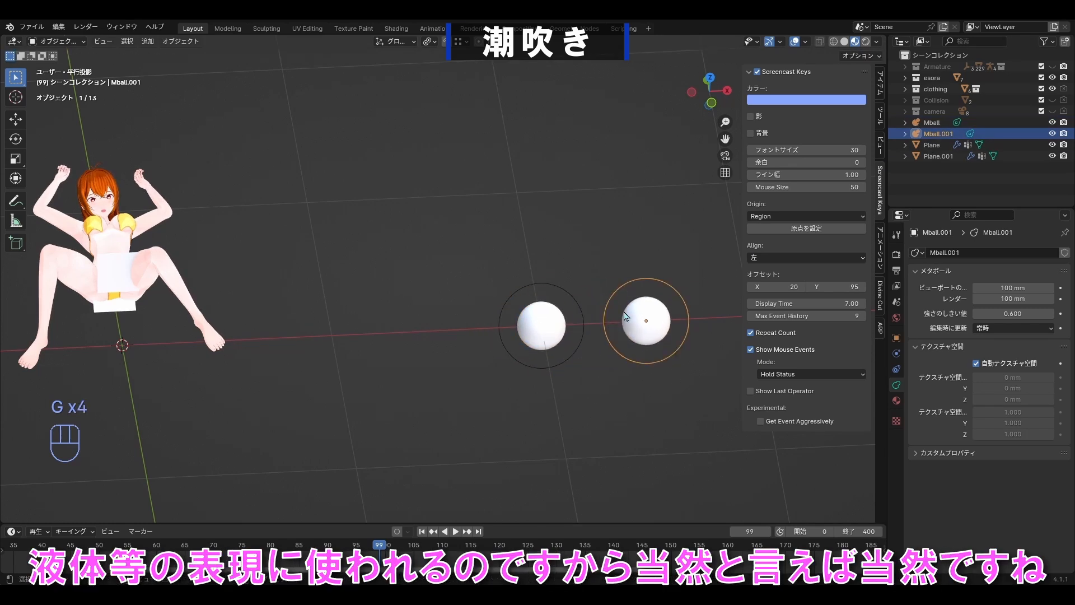
pyautogui.click(545, 322)
pyautogui.press('g')
pyautogui.rightClick(550, 300)
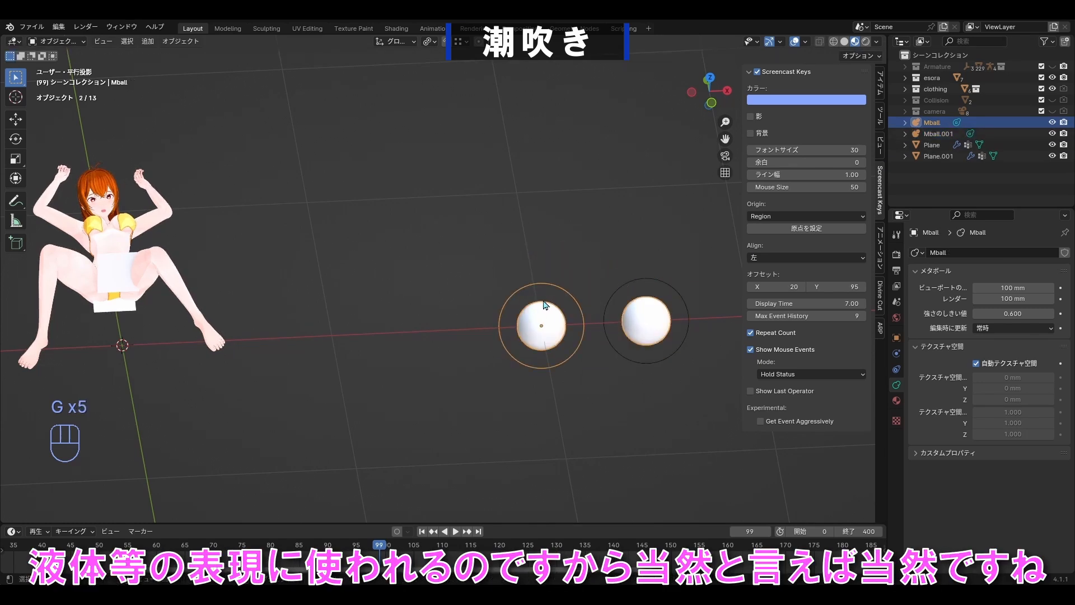
pyautogui.moveTo(553, 315); pyautogui.dragTo(549, 348, button='middle')
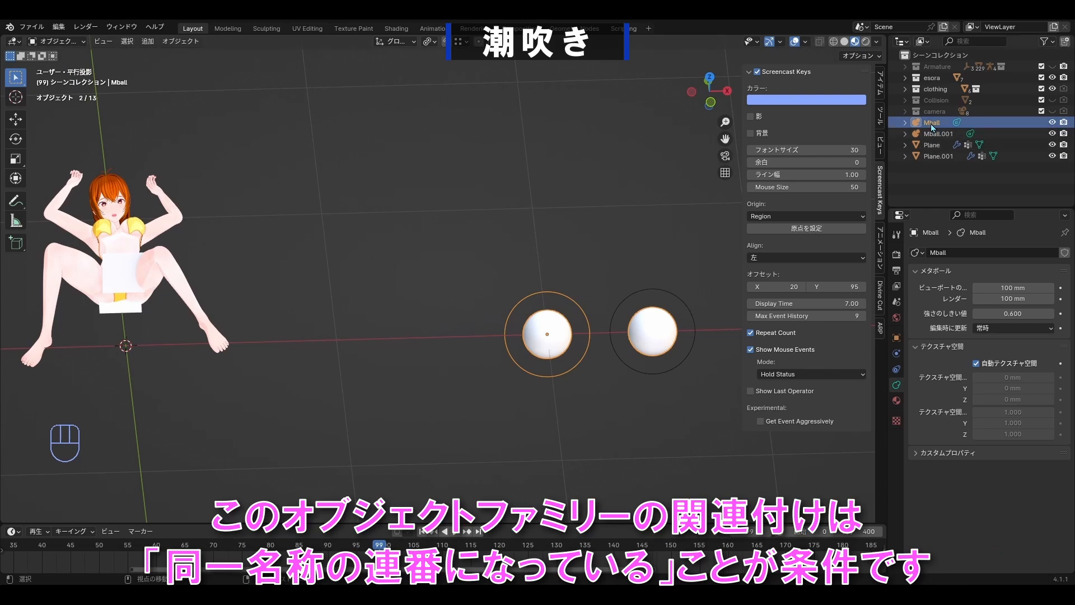
# Step: Rename the original metaball object as ぶっかけ用
pyautogui.doubleClick(932, 123)
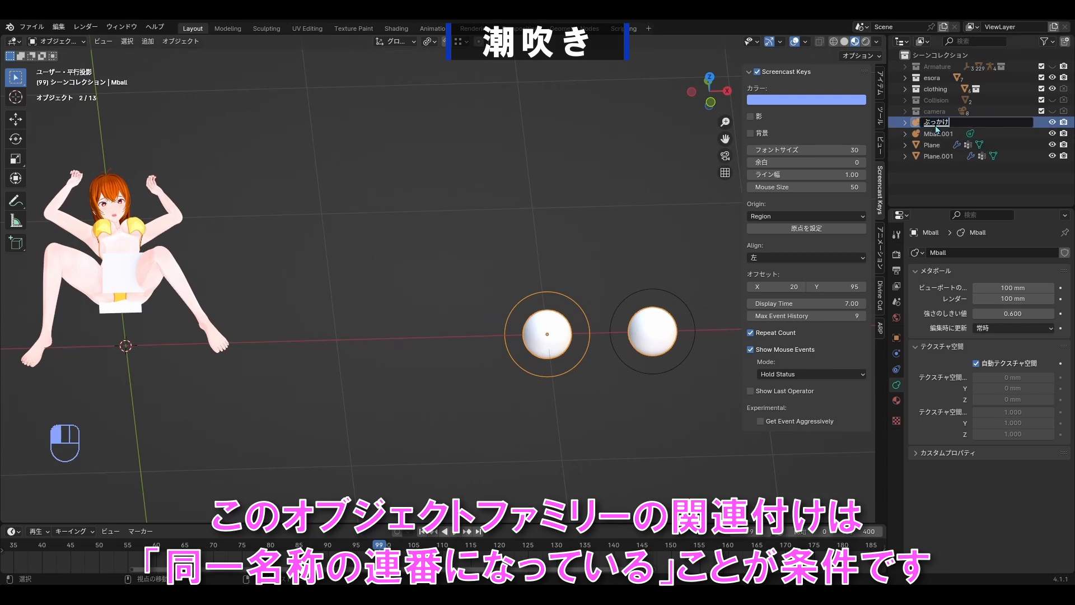
pyautogui.write('ぶっかけ用')
pyautogui.press('Return')
# Step: Rename the duplicated metaball object Mball.001 as 潮吹き用
pyautogui.click(939, 122)
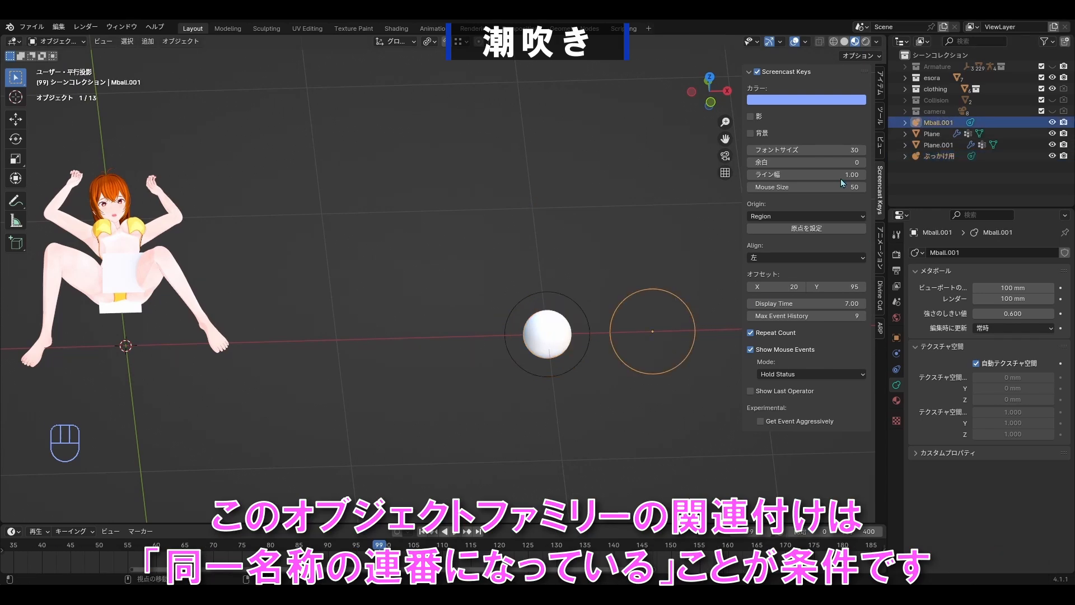
pyautogui.doubleClick(938, 122)
pyautogui.write('潮吹き用')
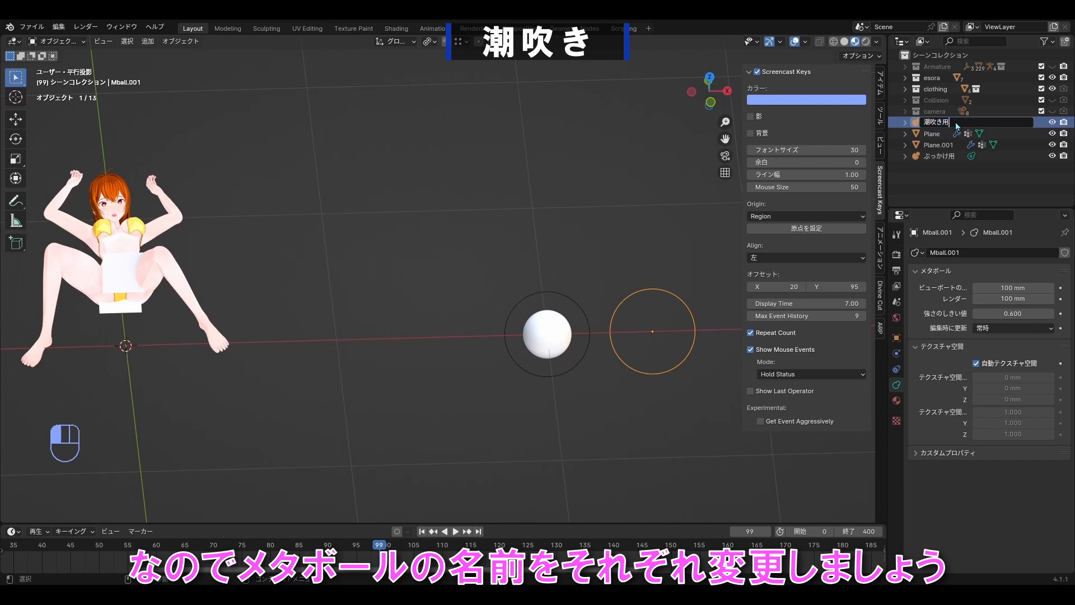
pyautogui.press('Return')
# Step: Try moving the renamed duplicate metaball toward the original to test whether they are still linked, cancelling each move
pyautogui.press('g')
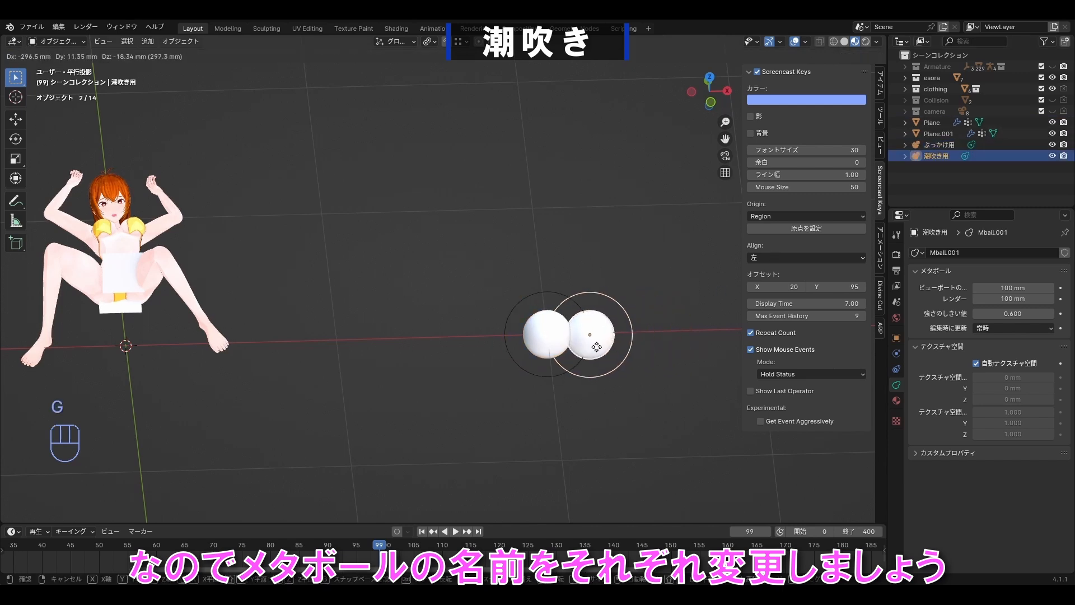
pyautogui.rightClick(596, 347)
pyautogui.press('g')
pyautogui.rightClick(653, 327)
# Step: Move the upper emitter plane and the ぶっかけ用 metaball into a new collection named ぶっかけ
pyautogui.click(119, 278)
pyautogui.keyDown('shift'); pyautogui.click(588, 352); pyautogui.keyUp('shift')
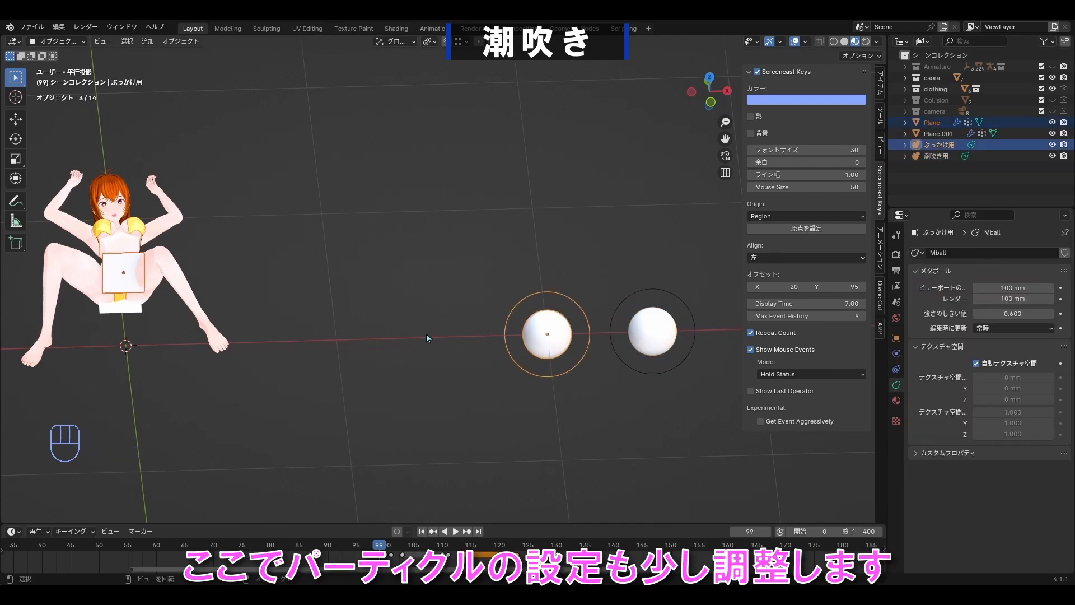
pyautogui.press('m')
pyautogui.click(426, 333)
pyautogui.write('ぶっかけ')
pyautogui.press('Return')
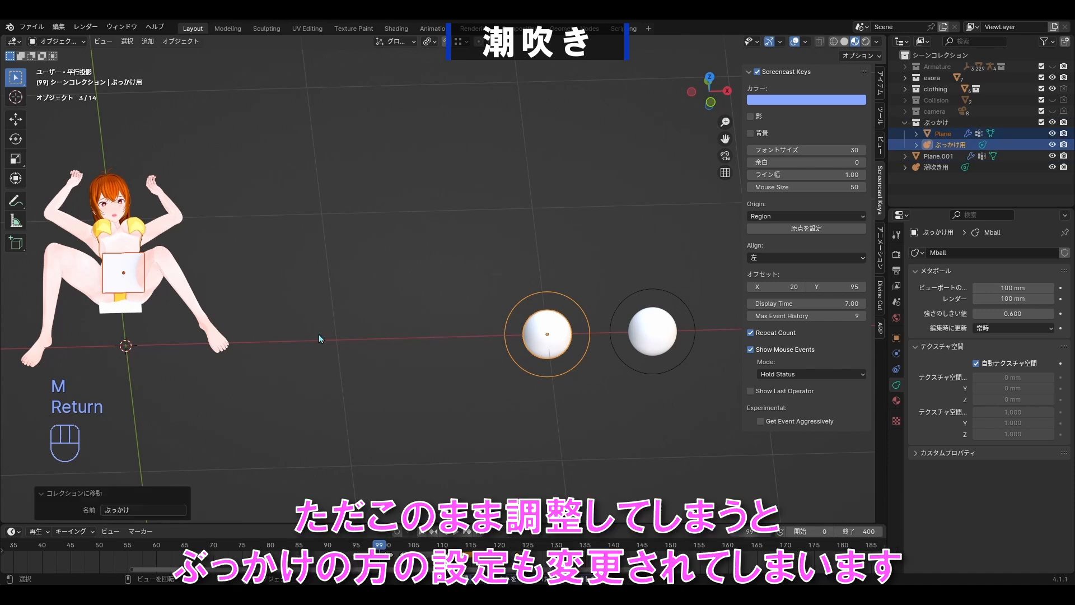
# Step: Move the second emitter plane and the 潮吹き用 metaball into a new collection named 潮吹き
pyautogui.click(124, 314)
pyautogui.keyDown('shift'); pyautogui.click(612, 341); pyautogui.keyUp('shift')
pyautogui.press('m')
pyautogui.click(403, 330)
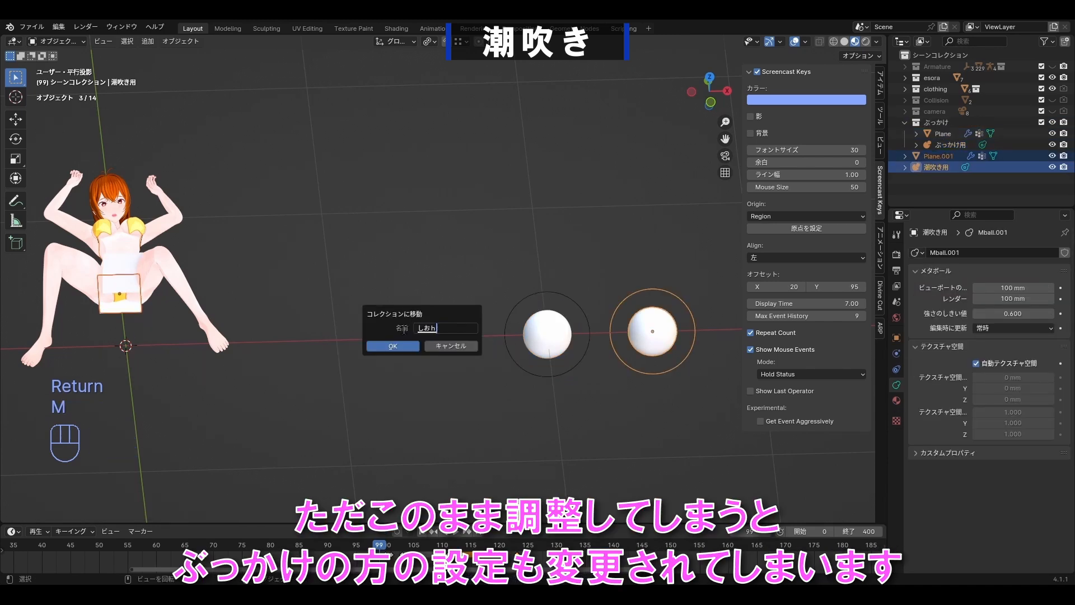
pyautogui.press('Return')
pyautogui.click(353, 330)
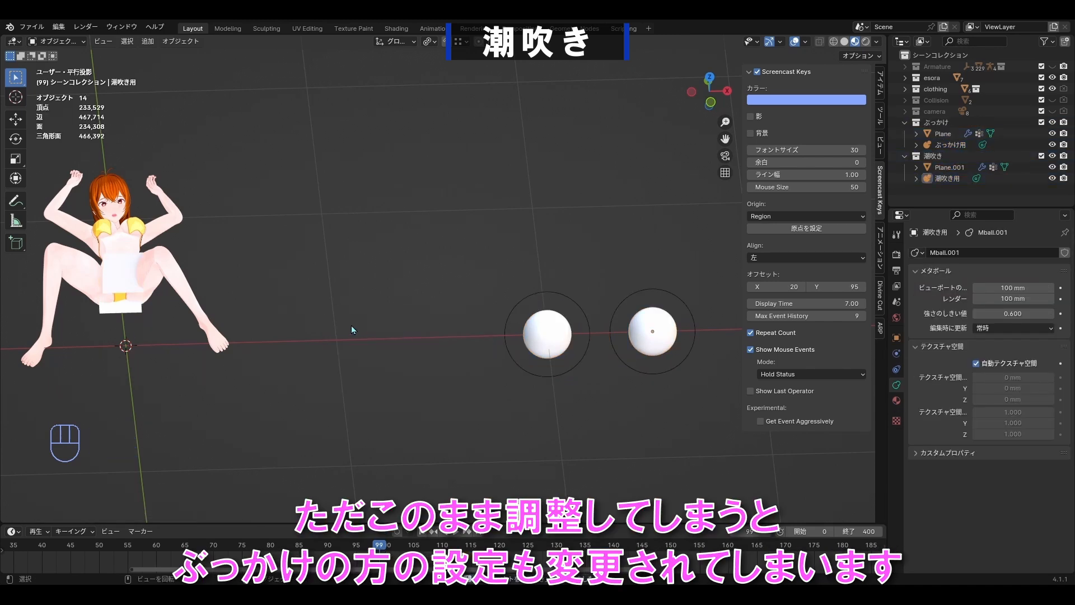
# Step: Give the second emitter plane, Plane.001, its own independent copy of the shared particle settings
pyautogui.moveTo(351, 325); pyautogui.dragTo(125, 327, button='middle')
pyautogui.click(125, 327)
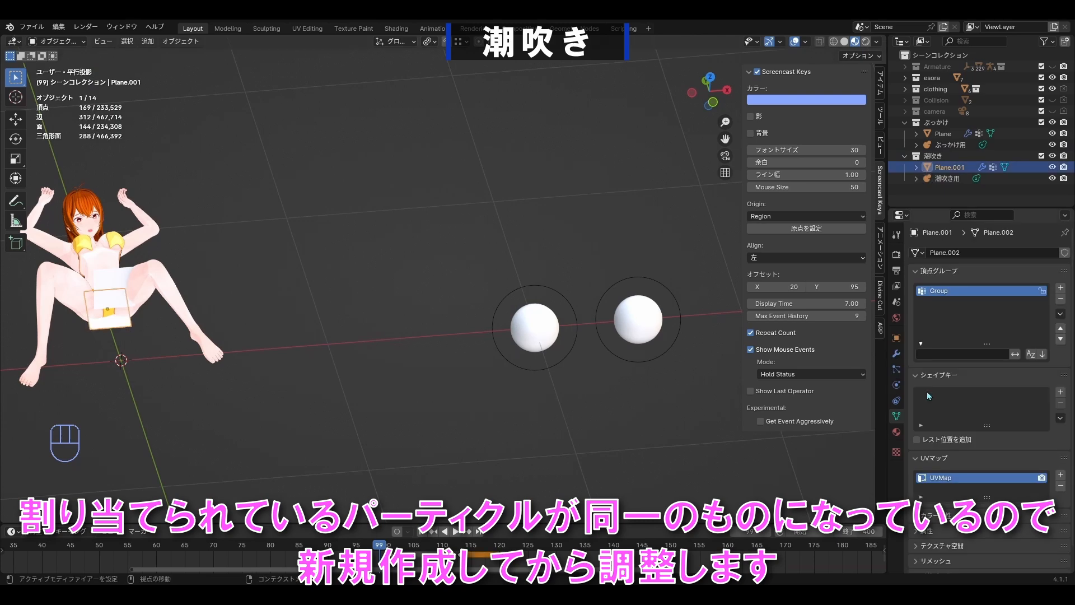
pyautogui.click(896, 369)
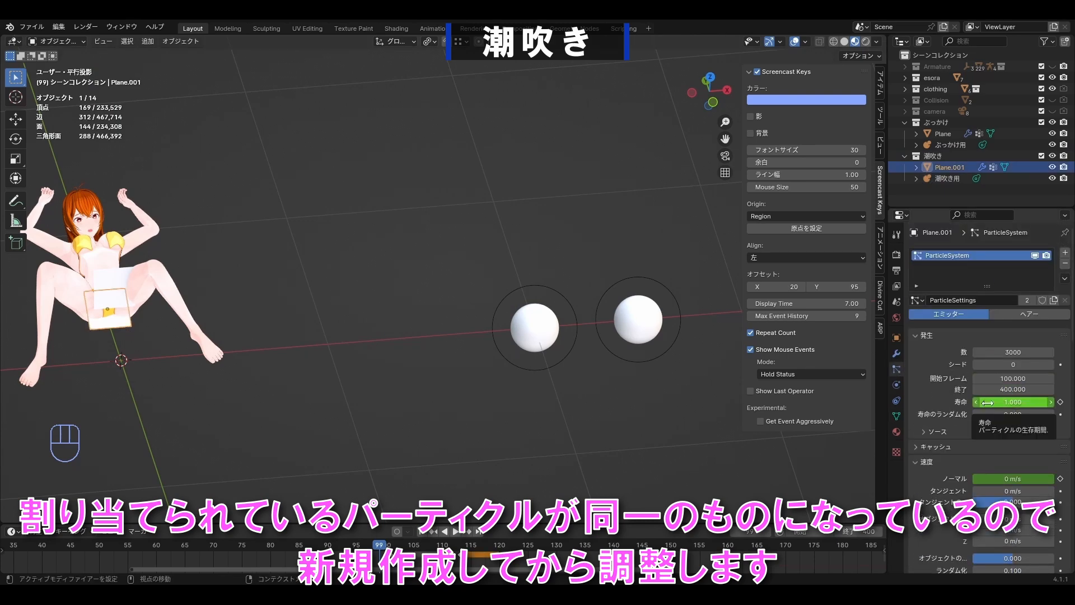
pyautogui.click(1055, 301)
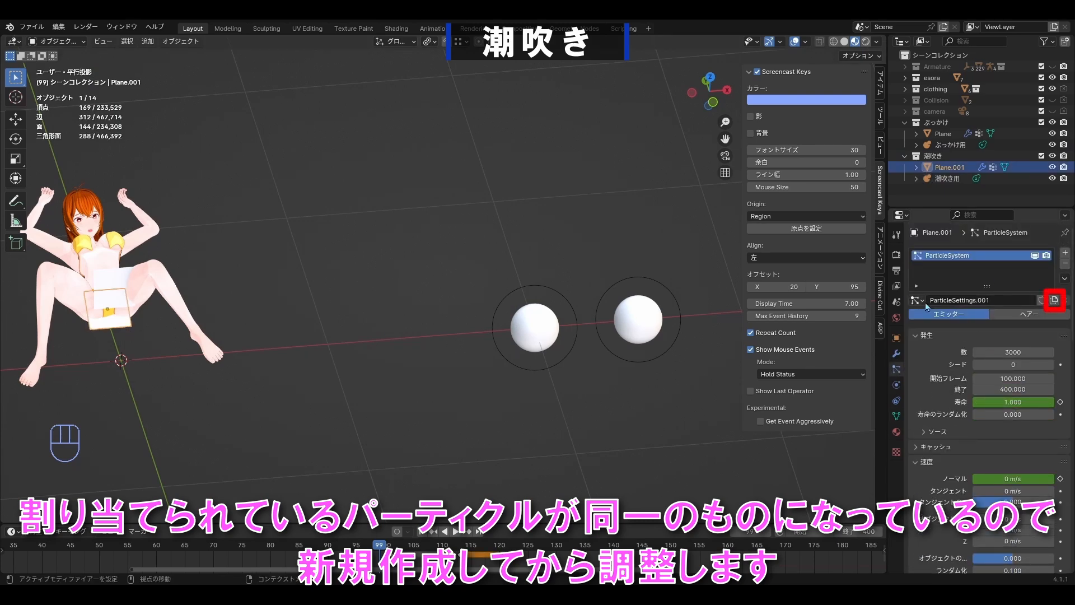
# Step: Replace the instance object of Plane.001's particles with the 潮吹き用 metaball
pyautogui.scroll(-15, 1009, 420)
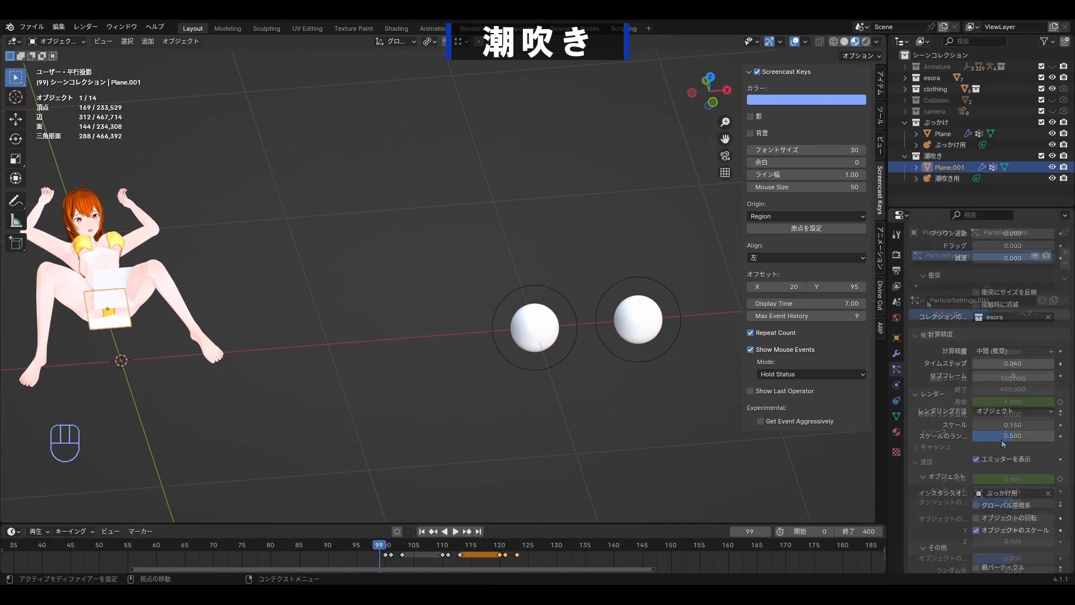
pyautogui.click(1048, 494)
pyautogui.click(658, 322)
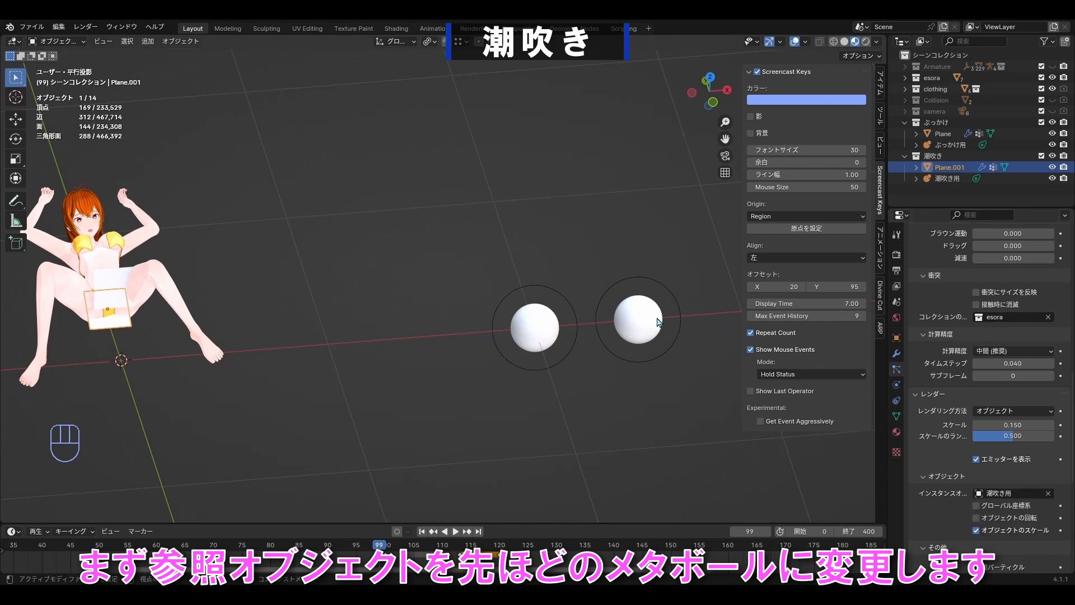
# Step: Set the gravity field weight of Plane.001's particle system to 1
pyautogui.moveTo(658, 322); pyautogui.dragTo(659, 322, button='middle')
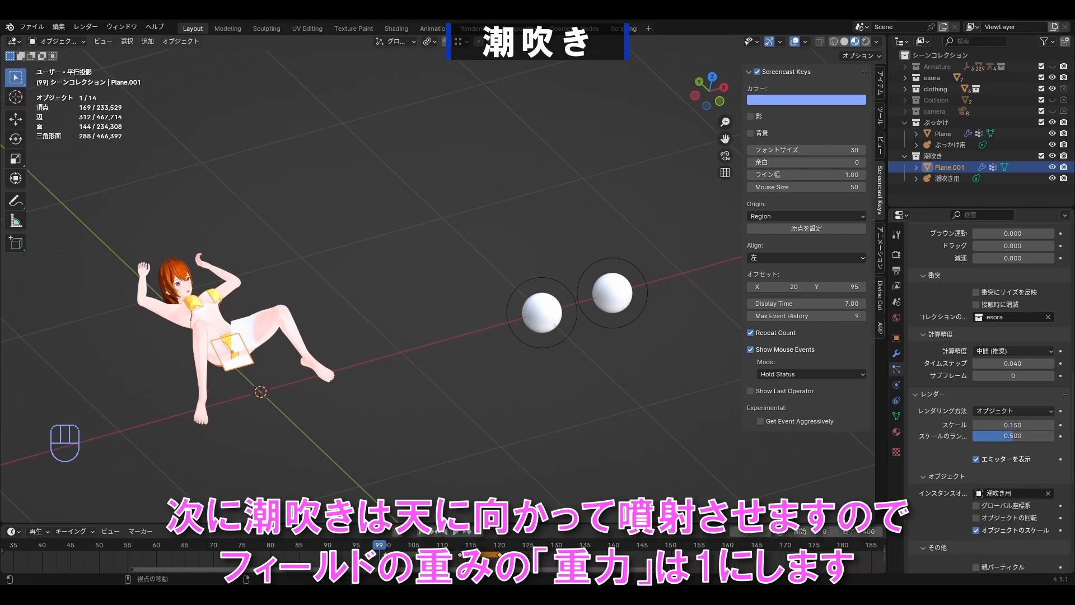
pyautogui.scroll(-12, 995, 430)
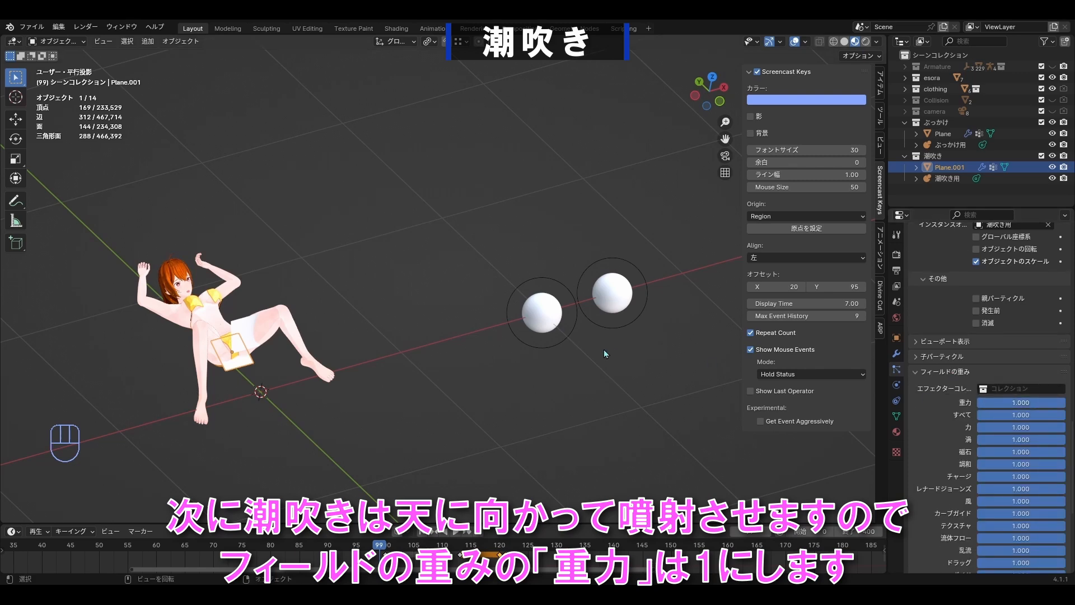
pyautogui.scroll(3, 974, 378)
# Step: Change the particle collision collection from esora to 潮吹き and play back the particle bursts
pyautogui.scroll(8, 986, 347)
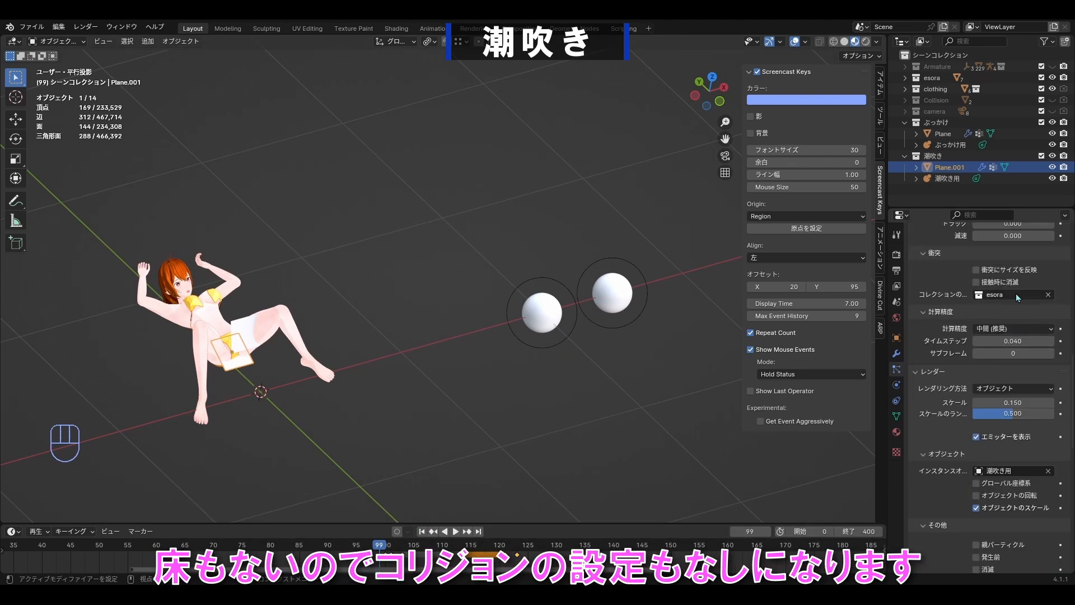
pyautogui.moveTo(518, 336); pyautogui.dragTo(301, 334, button='middle')
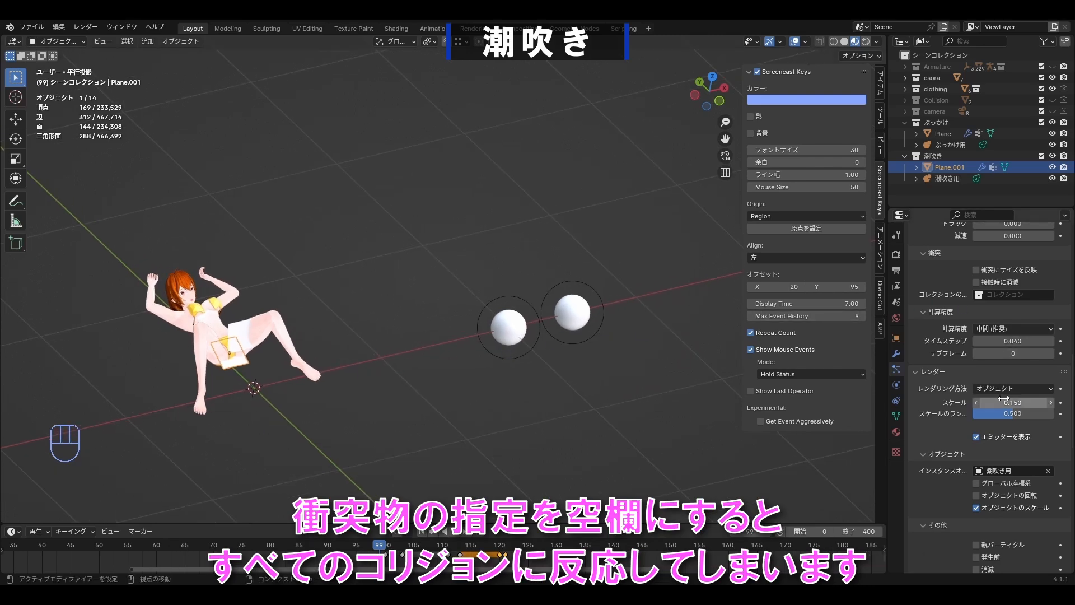
pyautogui.click(1008, 295)
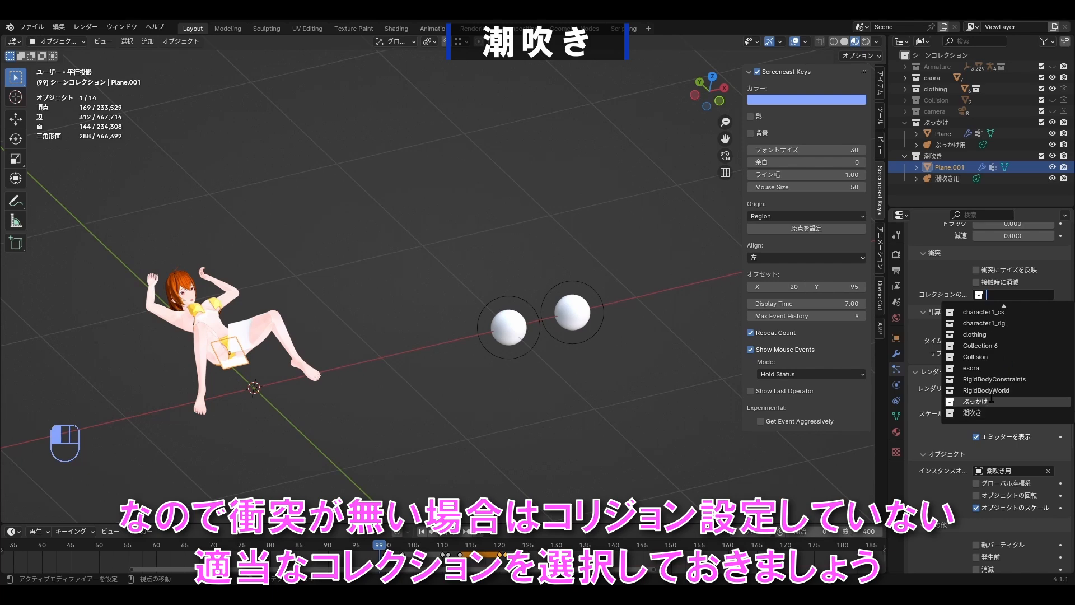
pyautogui.click(973, 413)
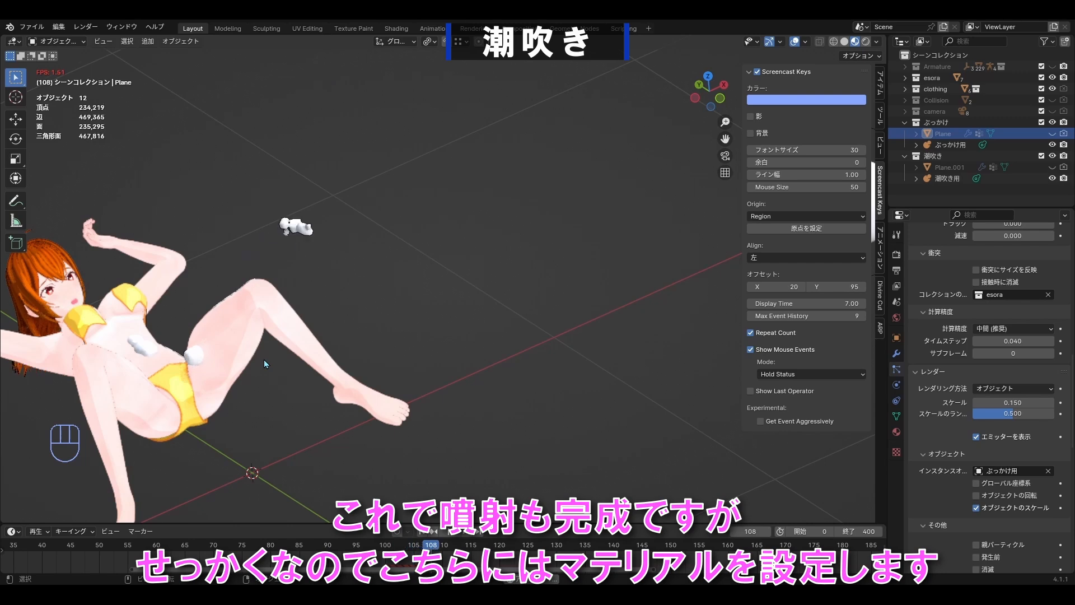
pyautogui.press('space')
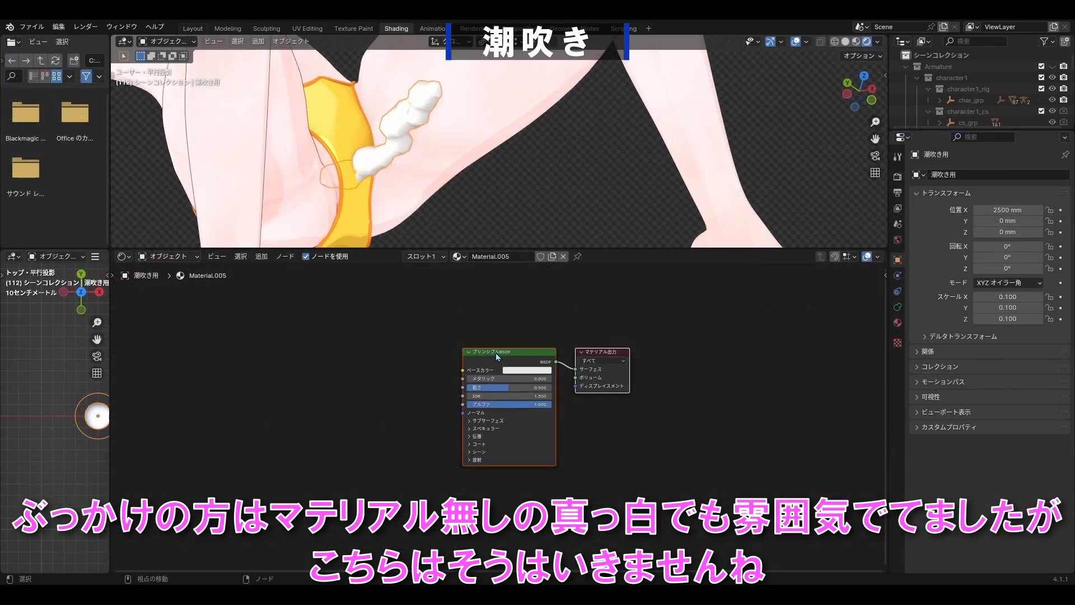
# Step: Replace the Principled BSDF in the 潮吹き用 metaball's material with a Glass BSDF and a Transparent BSDF node
pyautogui.click(496, 353)
pyautogui.press('Delete')
pyautogui.hotkey('shift', 'a')
pyautogui.moveTo(415, 415)
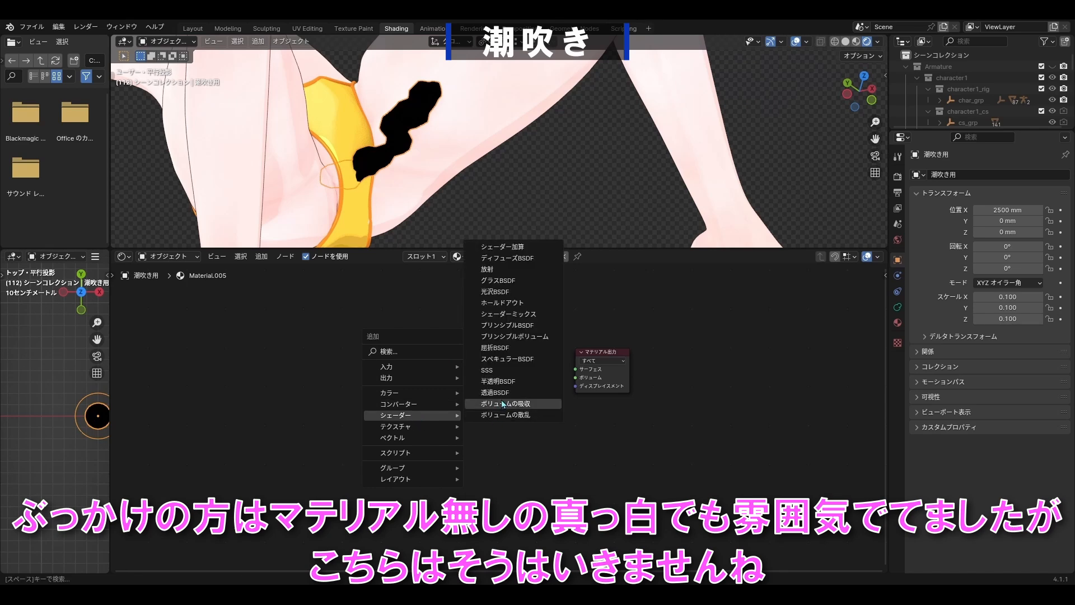
pyautogui.click(491, 284)
pyautogui.click(413, 332)
pyautogui.hotkey('shift', 'a')
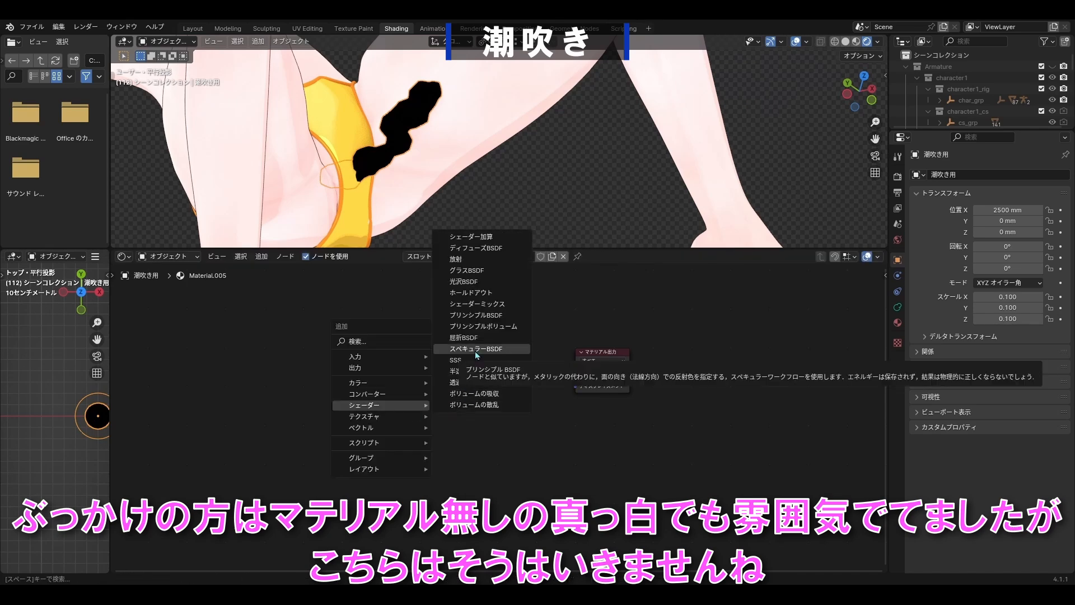
pyautogui.click(454, 382)
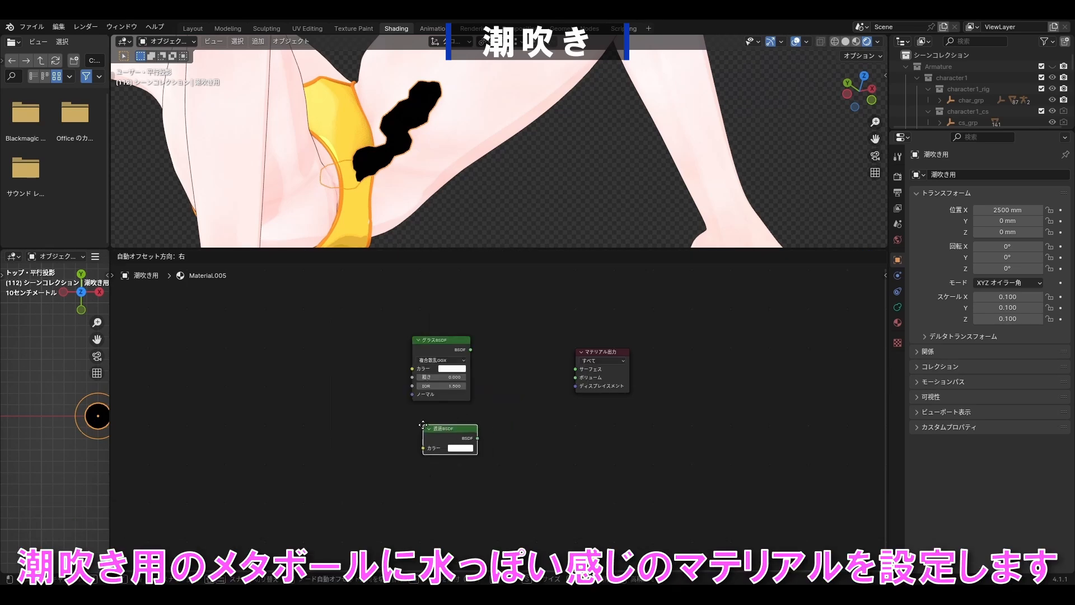
pyautogui.click(440, 434)
# Step: Add a Mix Shader combining the Glass and Transparent BSDFs and connect it to the material output's surface
pyautogui.hotkey('shift', 'a')
pyautogui.moveTo(511, 328)
pyautogui.click(575, 389)
pyautogui.click(531, 369)
pyautogui.moveTo(469, 350); pyautogui.dragTo(504, 380)
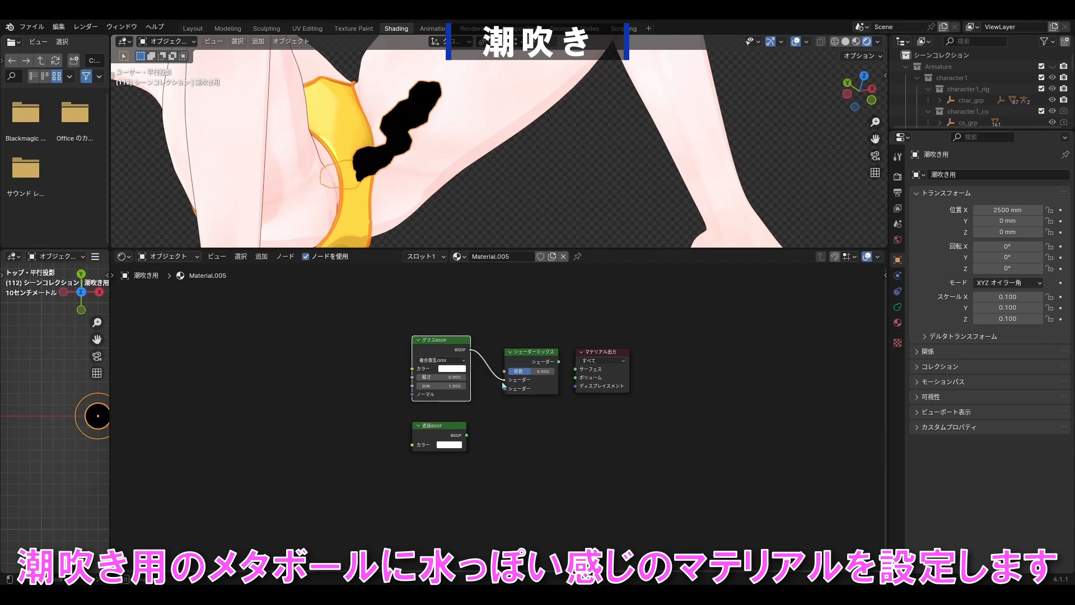
pyautogui.keyDown('ctrl'); pyautogui.keyDown('shift'); pyautogui.click(540, 354); pyautogui.keyUp('shift'); pyautogui.keyUp('ctrl')
pyautogui.moveTo(539, 353); pyautogui.dragTo(510, 348, button='middle')
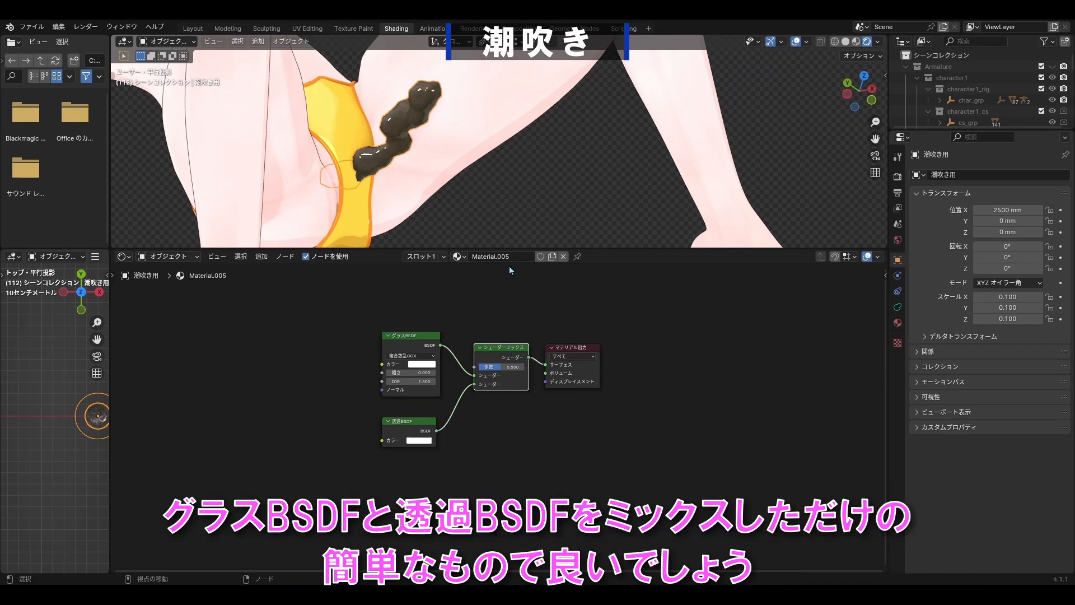
# Step: Set the material's blend mode to Alpha Blend and enable backface culling
pyautogui.moveTo(509, 224); pyautogui.dragTo(516, 226, button='middle')
pyautogui.click(898, 323)
pyautogui.click(1011, 421)
pyautogui.click(1010, 471)
pyautogui.click(998, 407)
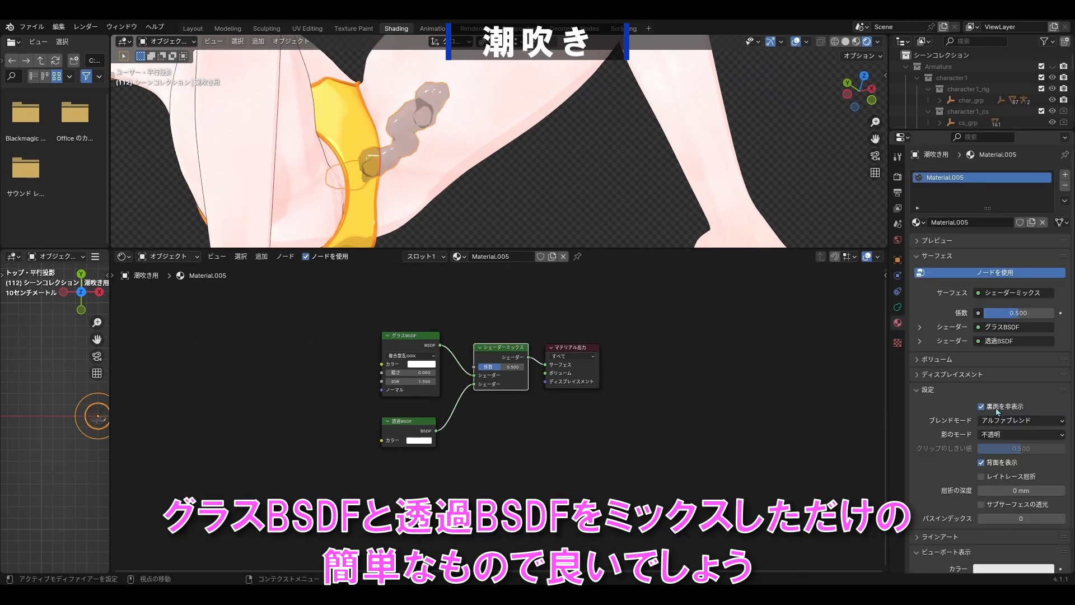
pyautogui.moveTo(476, 171); pyautogui.dragTo(611, 131, button='middle')
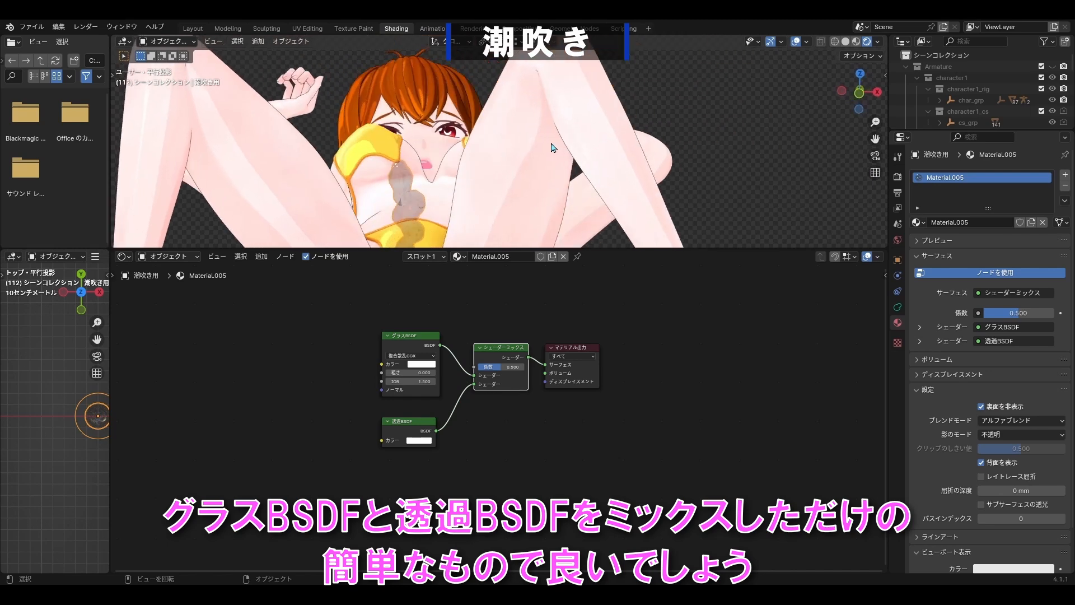